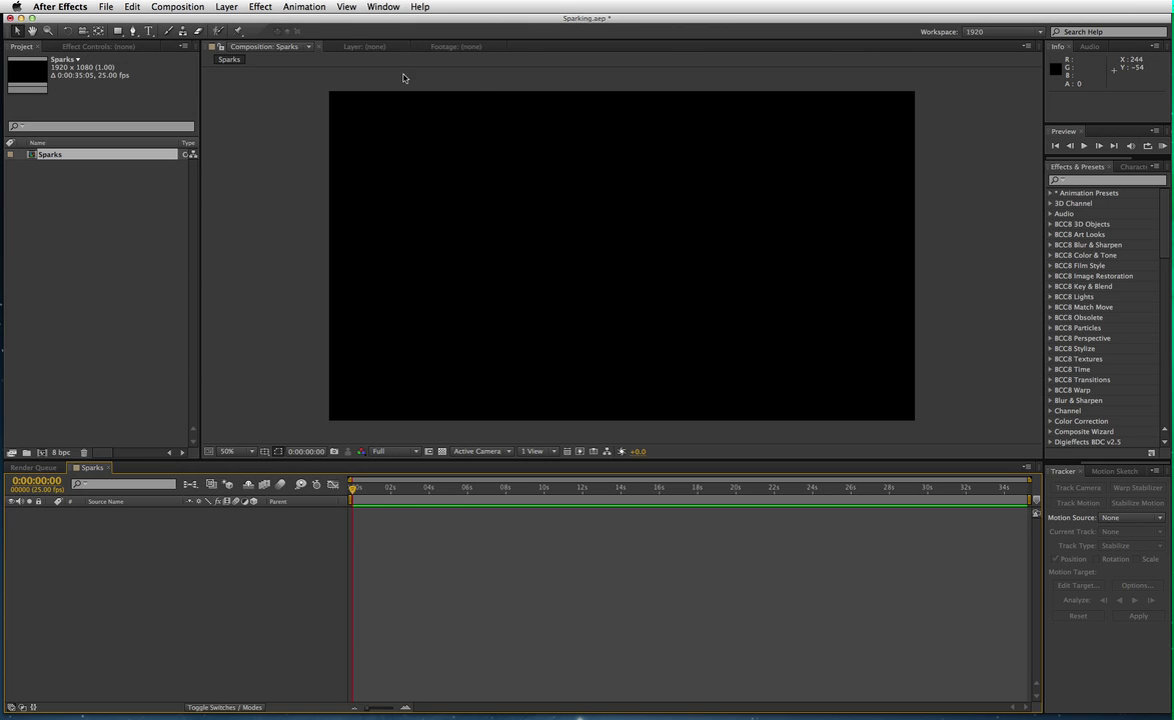
# Create a black 1920 x 1080 px solid layer in the Sparks composition.
pyautogui.click(225, 7)
pyautogui.moveTo(330, 24)
pyautogui.click(404, 36)
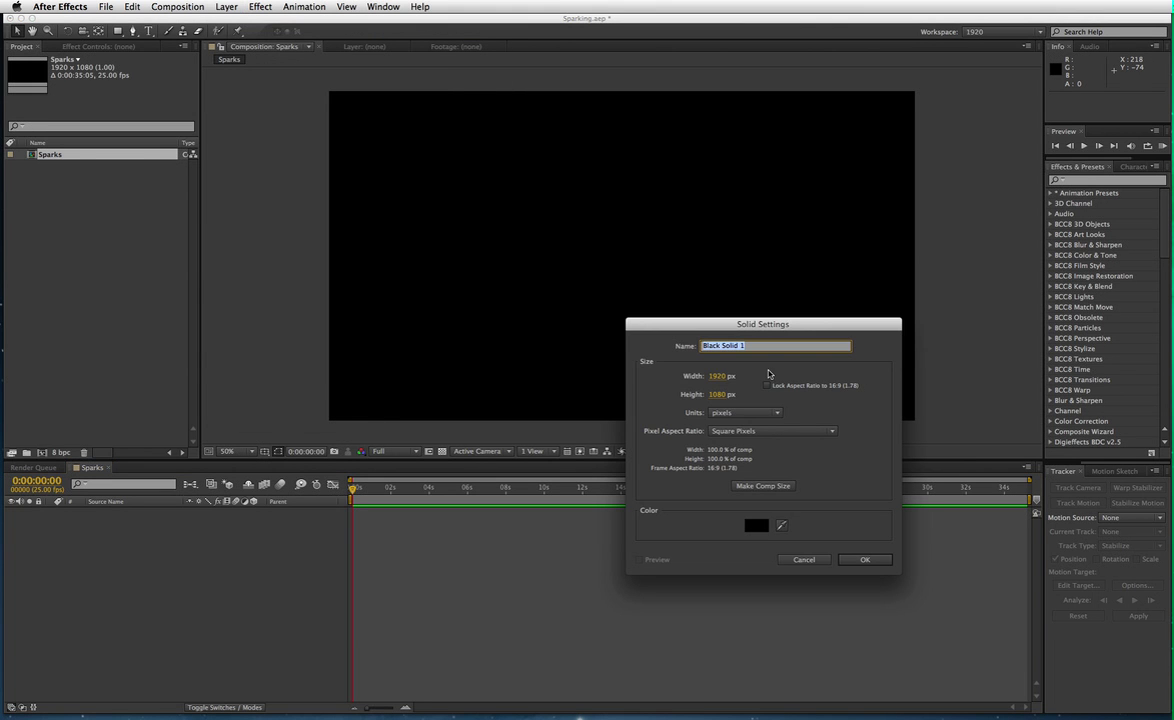
pyautogui.click(865, 559)
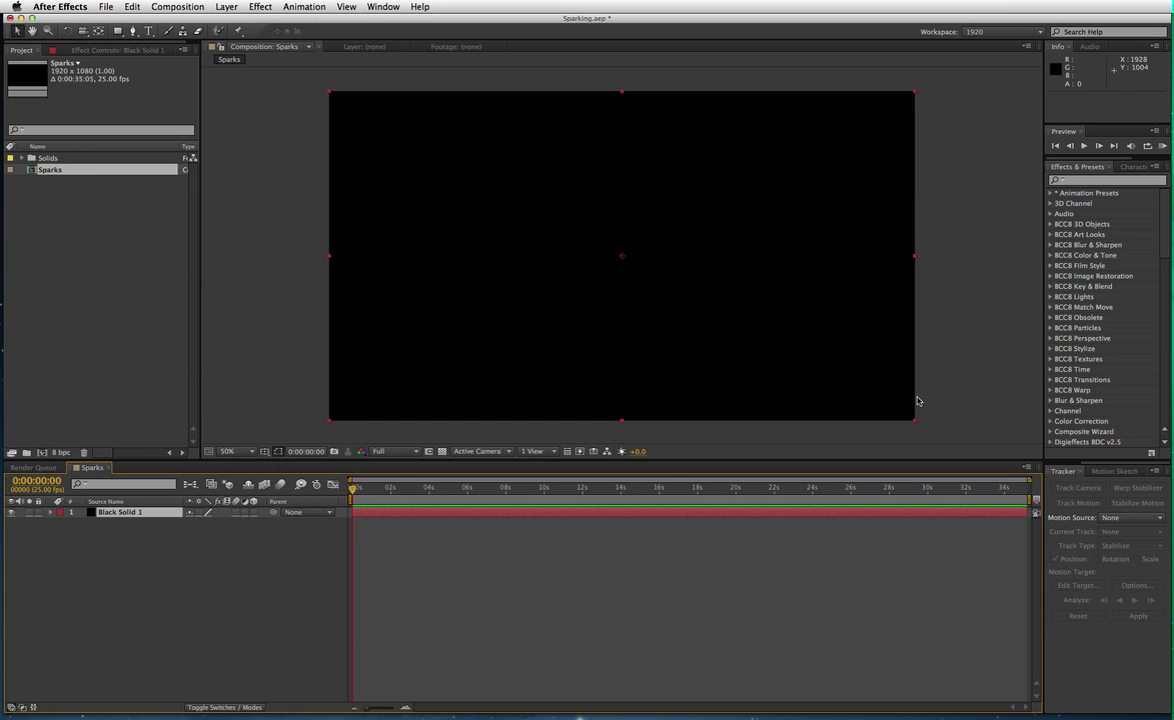
# Search the effects for "parti" and apply CC Particle Systems II to the black solid.
pyautogui.click(1078, 182)
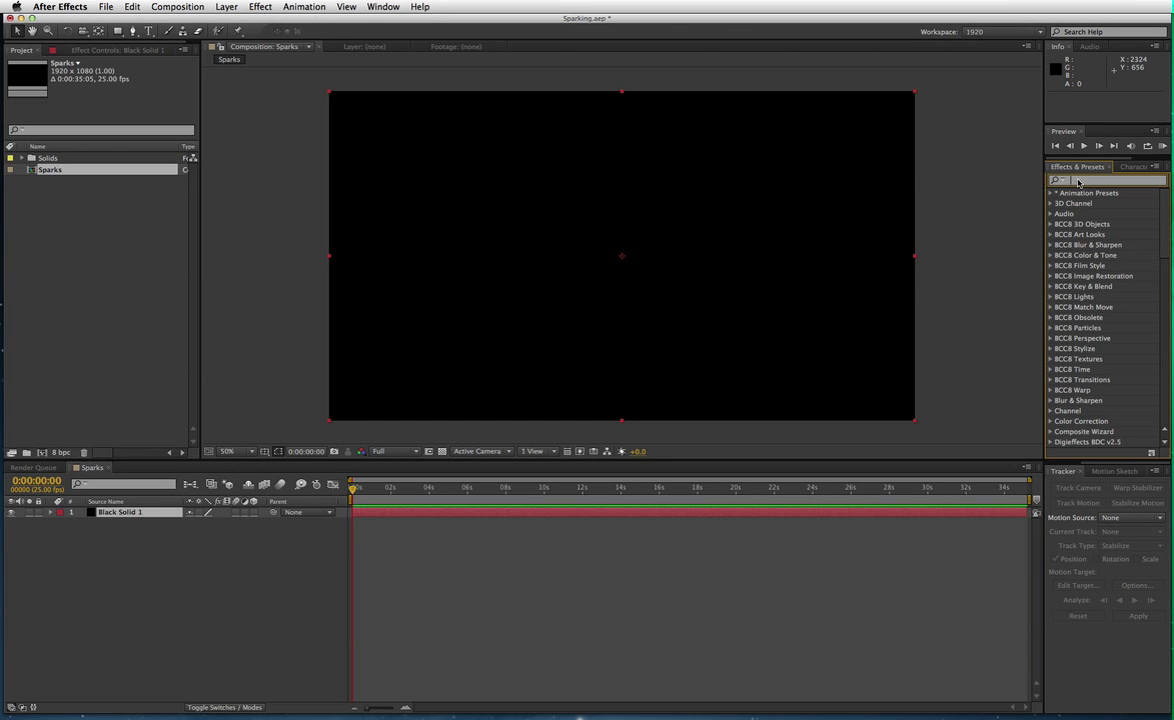
pyautogui.write('parti')
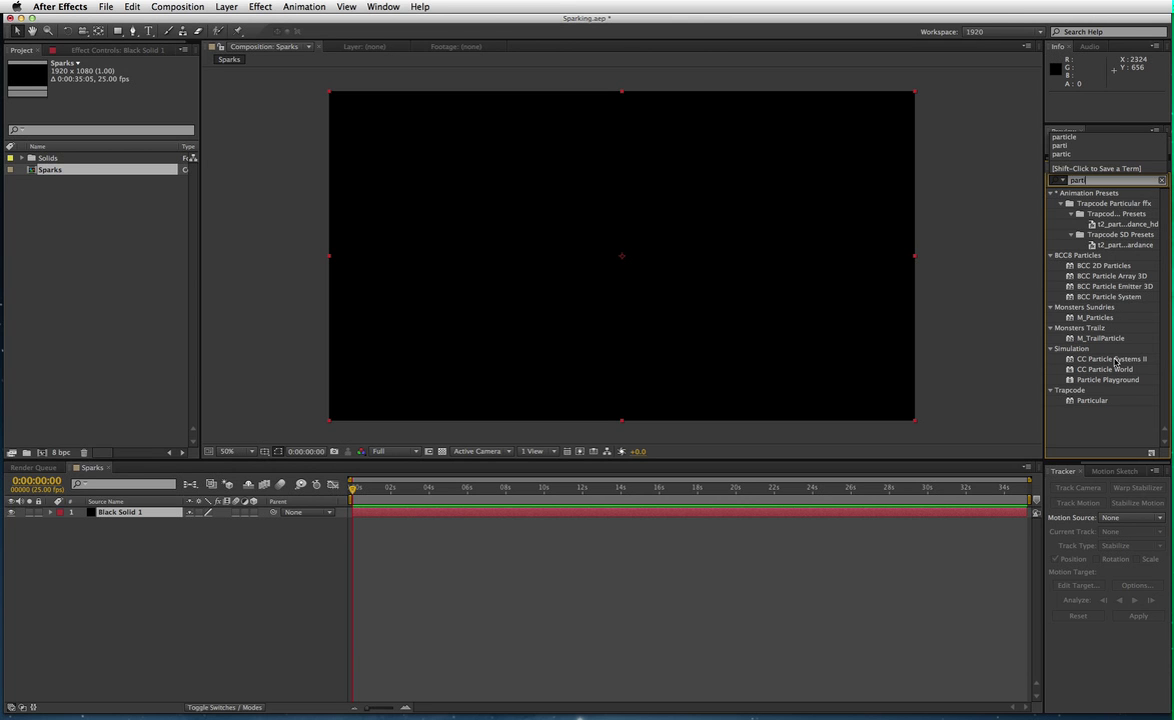
pyautogui.moveTo(1115, 362); pyautogui.dragTo(773, 304)
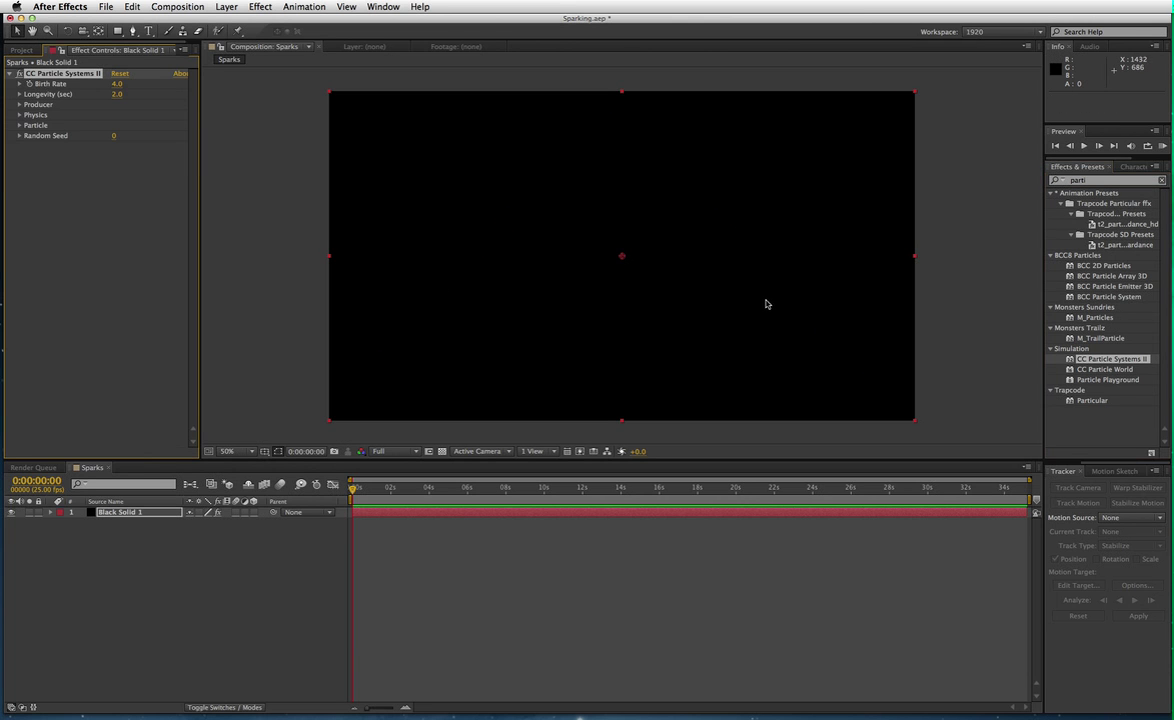
# Preview the default particle animation from the start of the composition several times.
pyautogui.press('space')
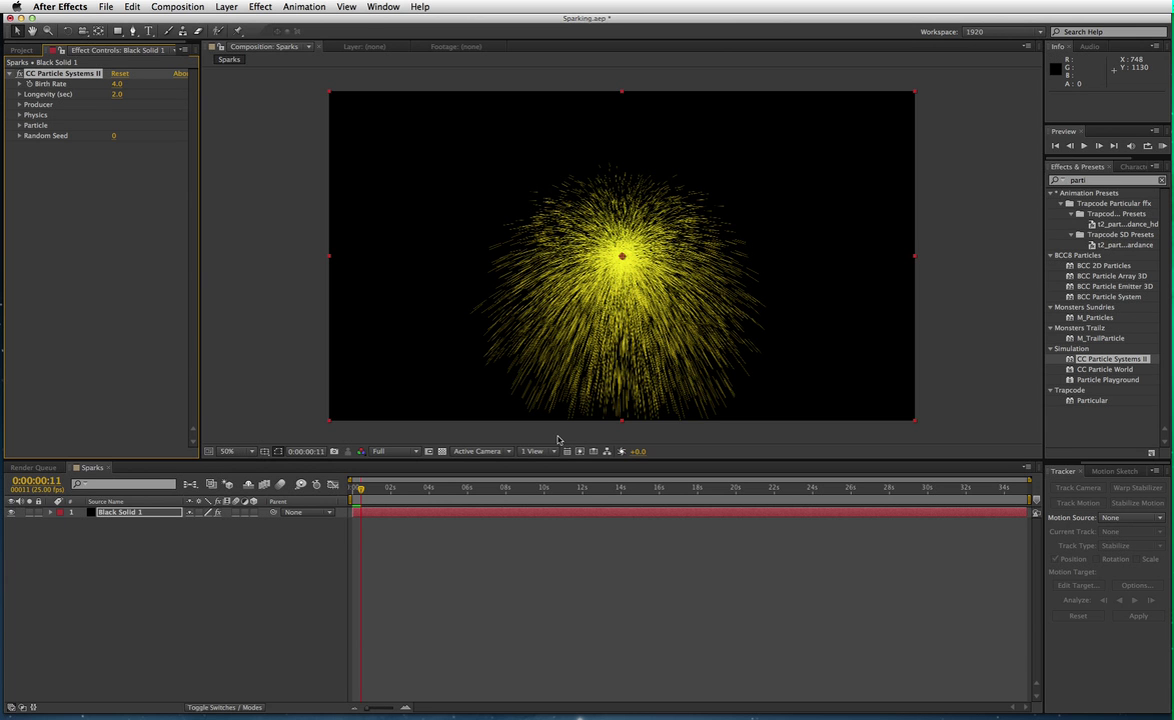
pyautogui.press('space')
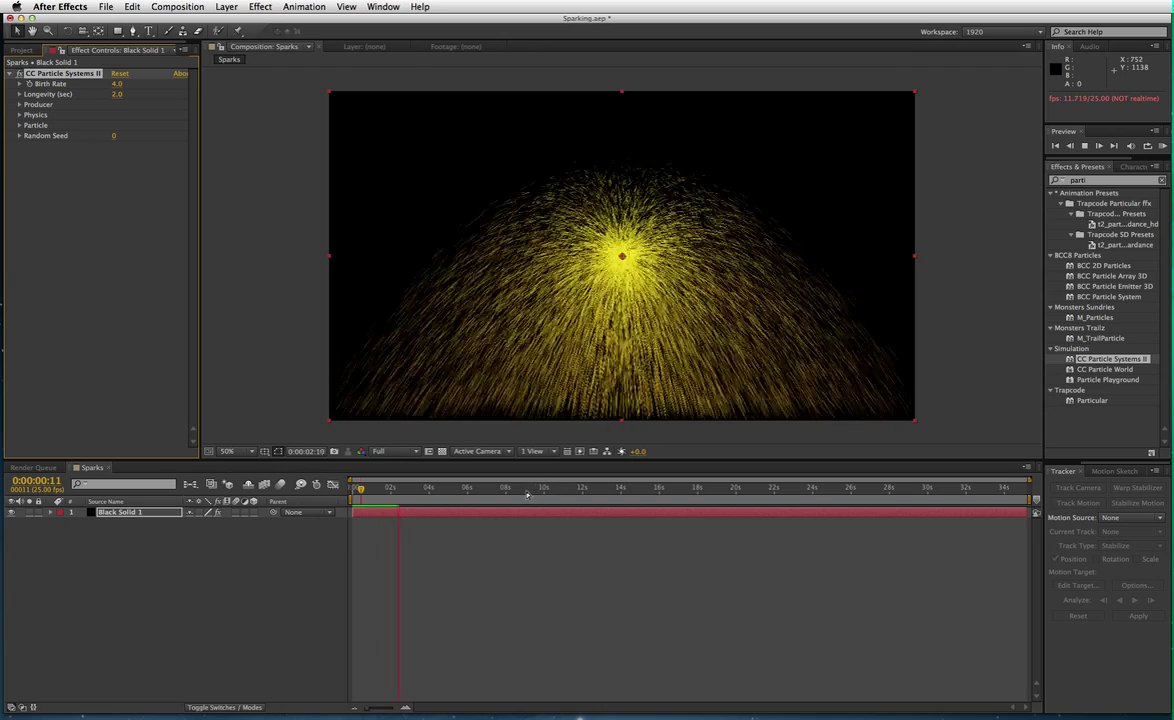
pyautogui.press('space')
pyautogui.click(355, 490)
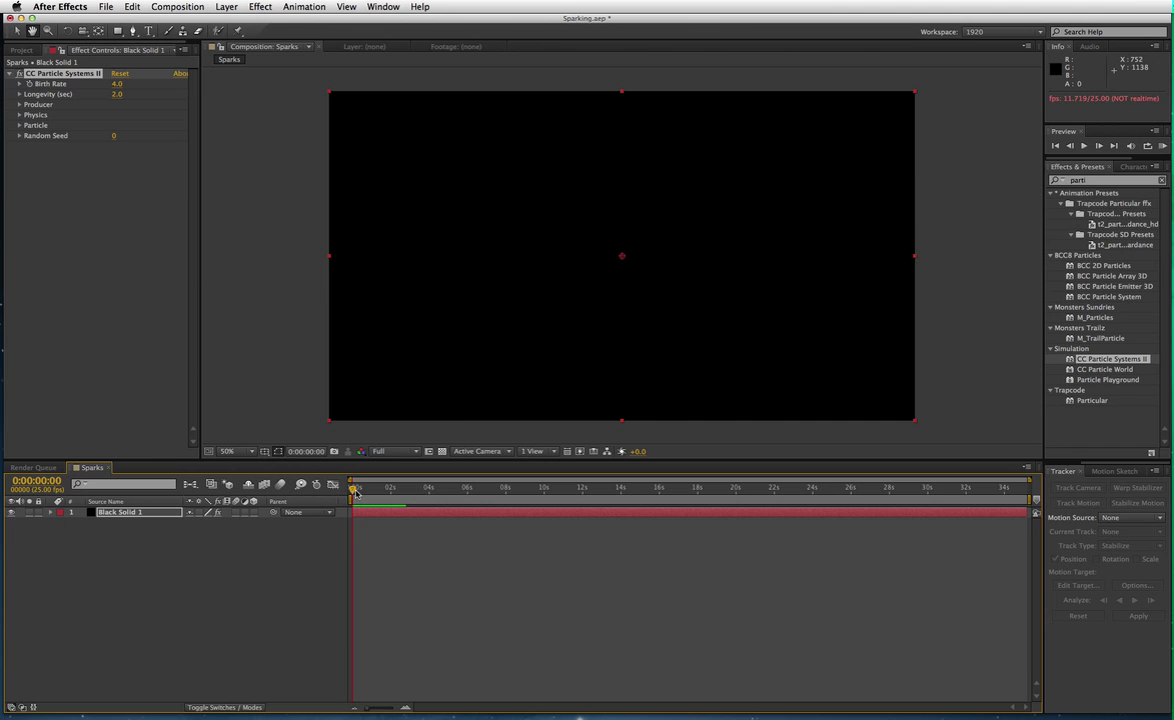
pyautogui.press('space')
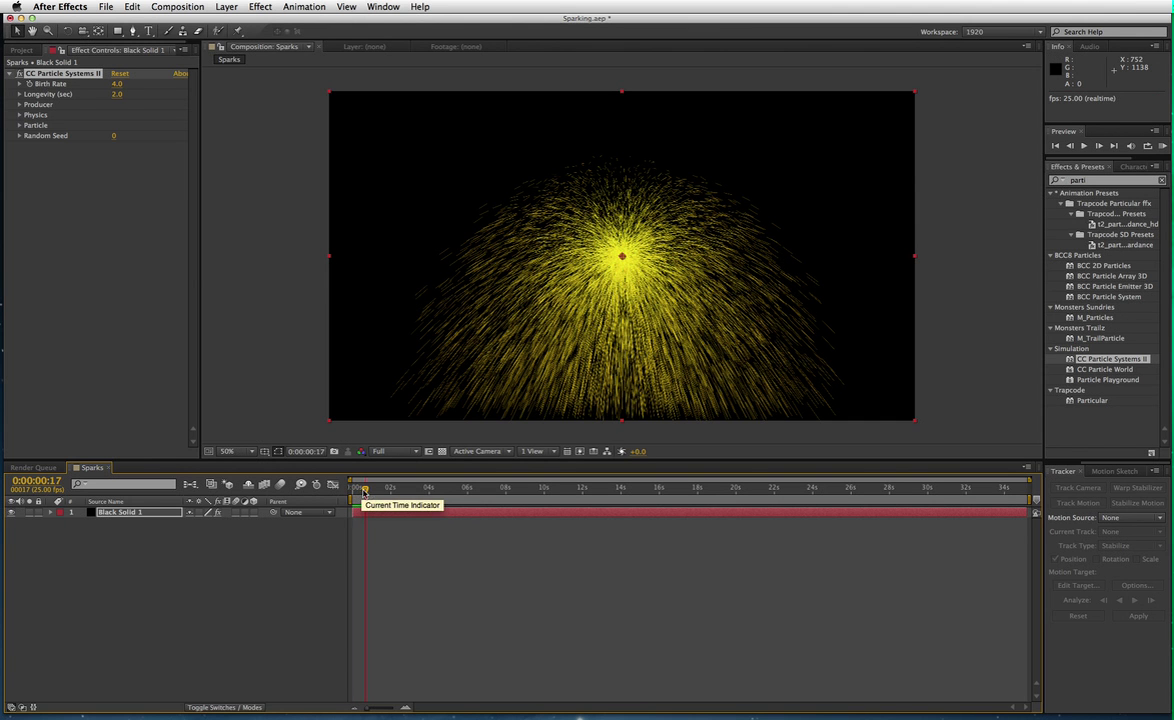
pyautogui.moveTo(367, 492); pyautogui.dragTo(353, 491)
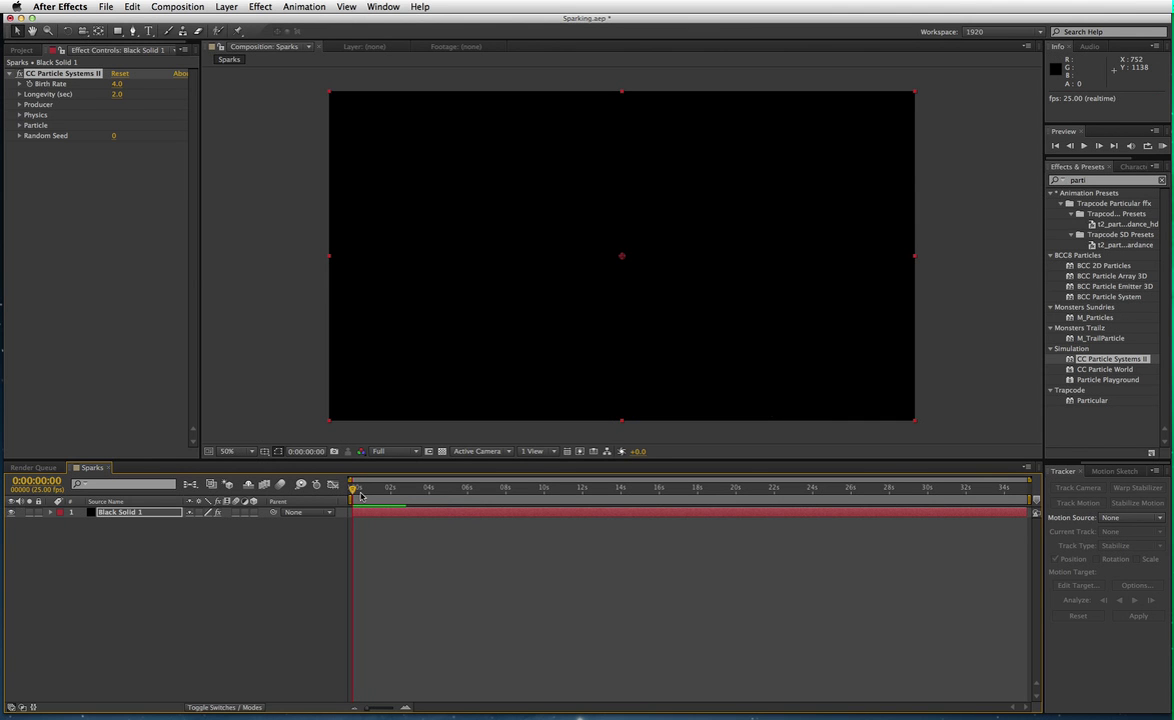
pyautogui.click(366, 511)
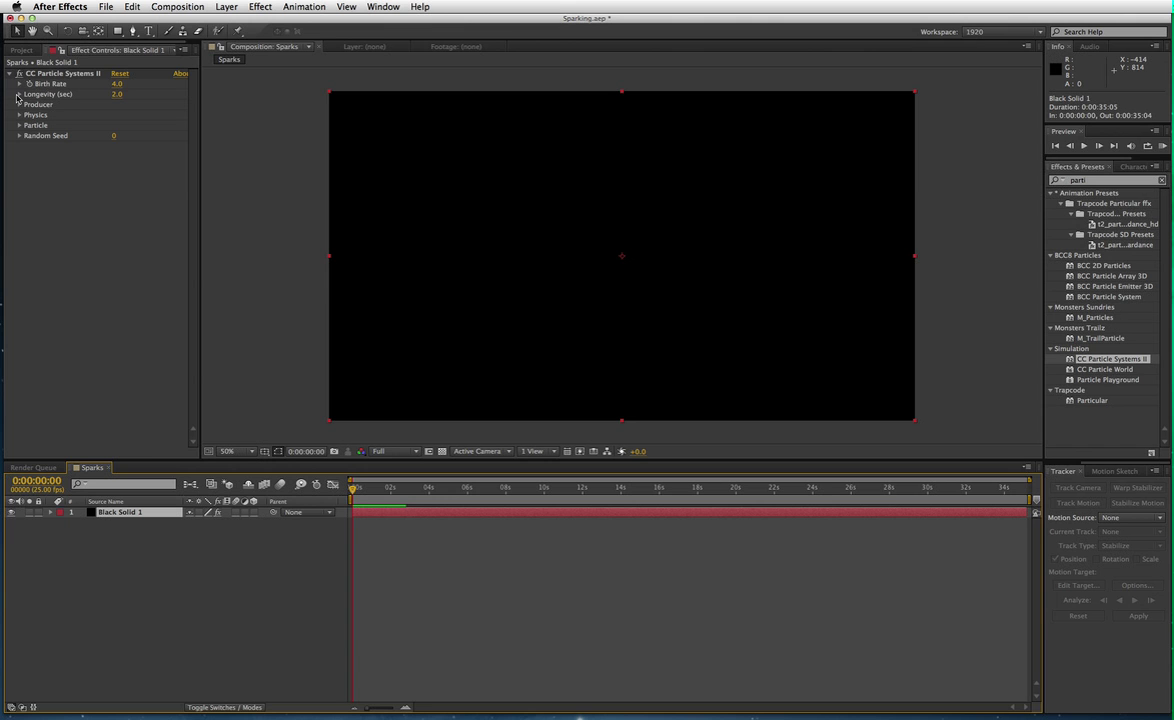
pyautogui.press('space')
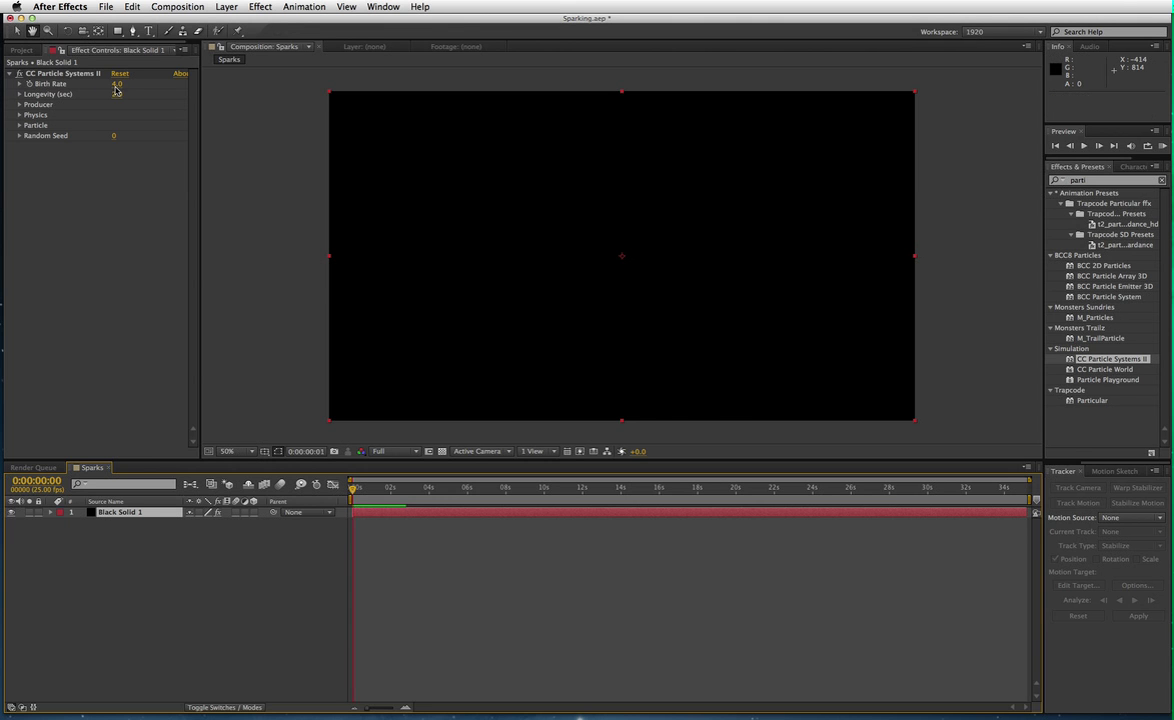
# Set the particle system's Birth Rate to 2.0.
pyautogui.moveTo(115, 88); pyautogui.dragTo(105, 87)
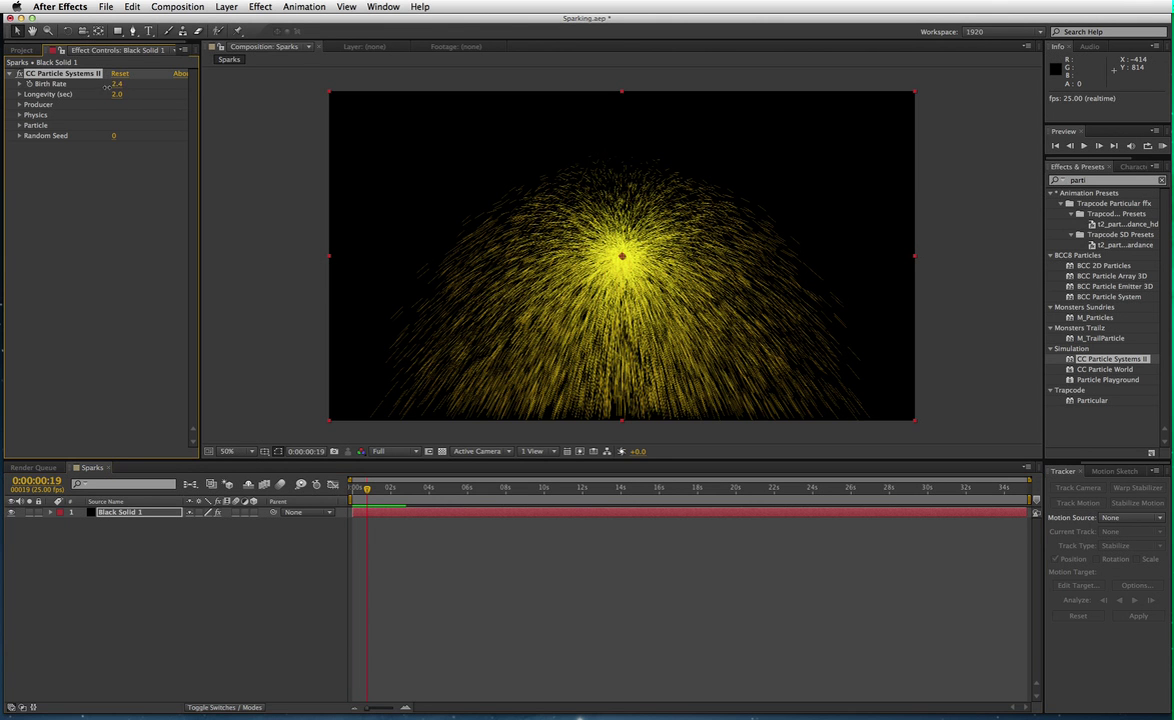
pyautogui.click(117, 84)
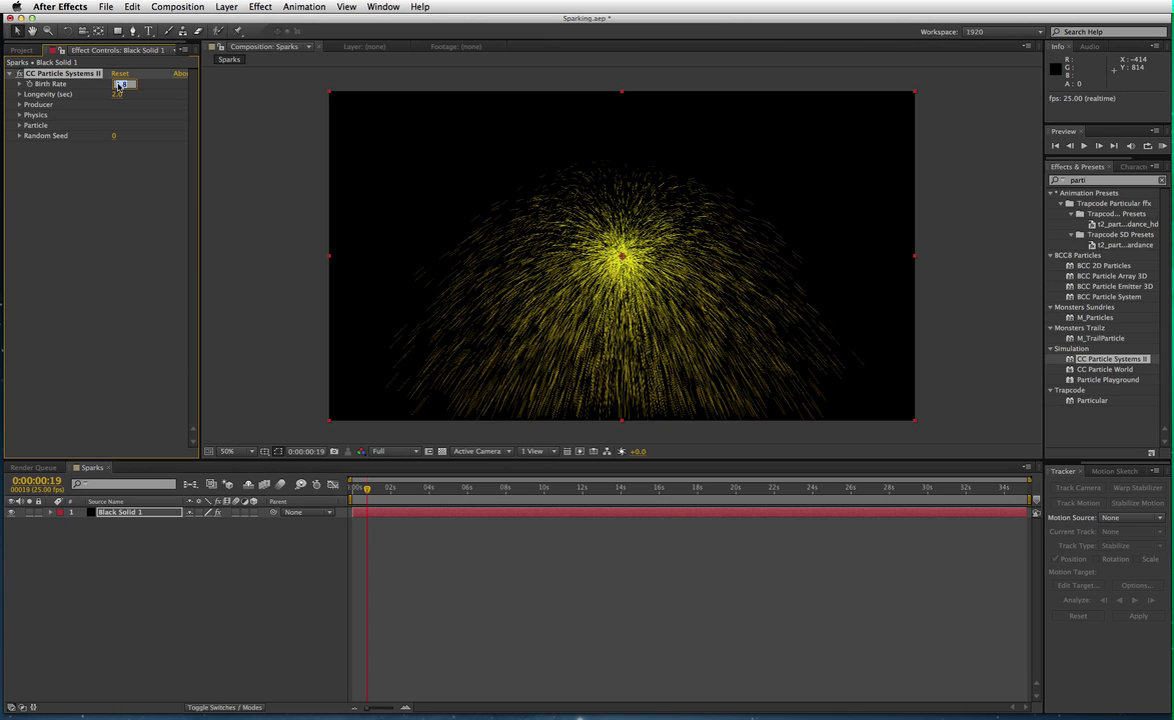
pyautogui.write('2')
pyautogui.press('Return')
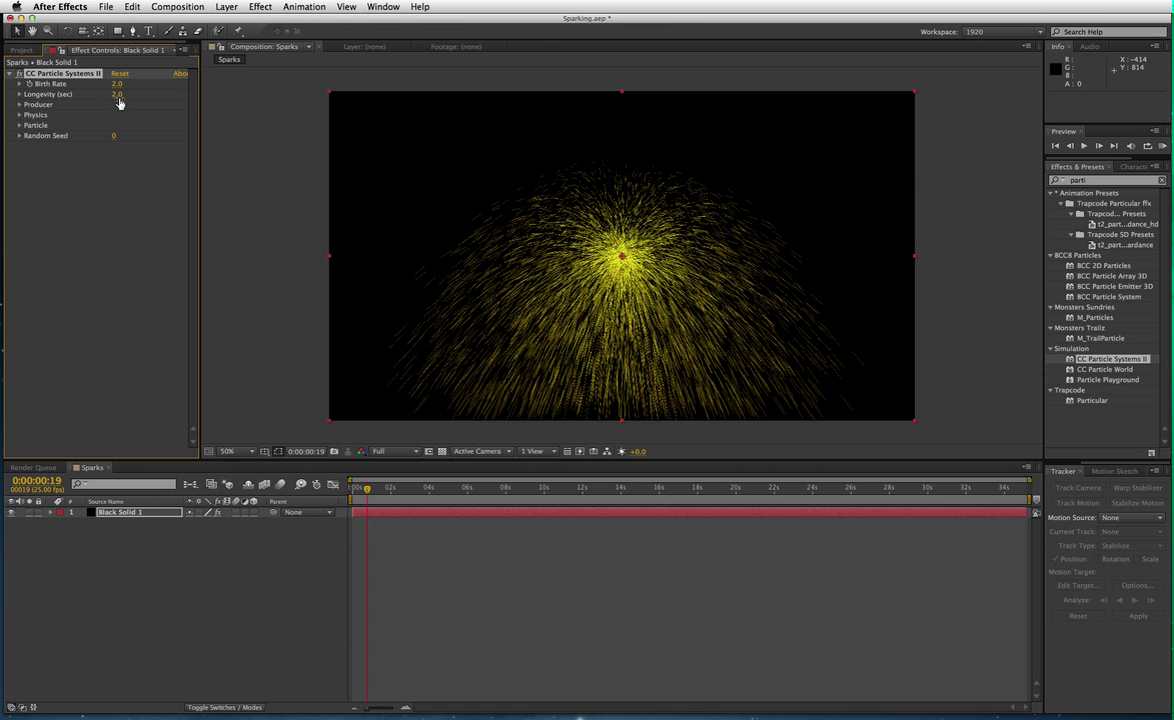
# Move the particle producer to the upper centre of the frame, at about 970, 312, previewing the emission.
pyautogui.click(19, 105)
pyautogui.click(117, 118)
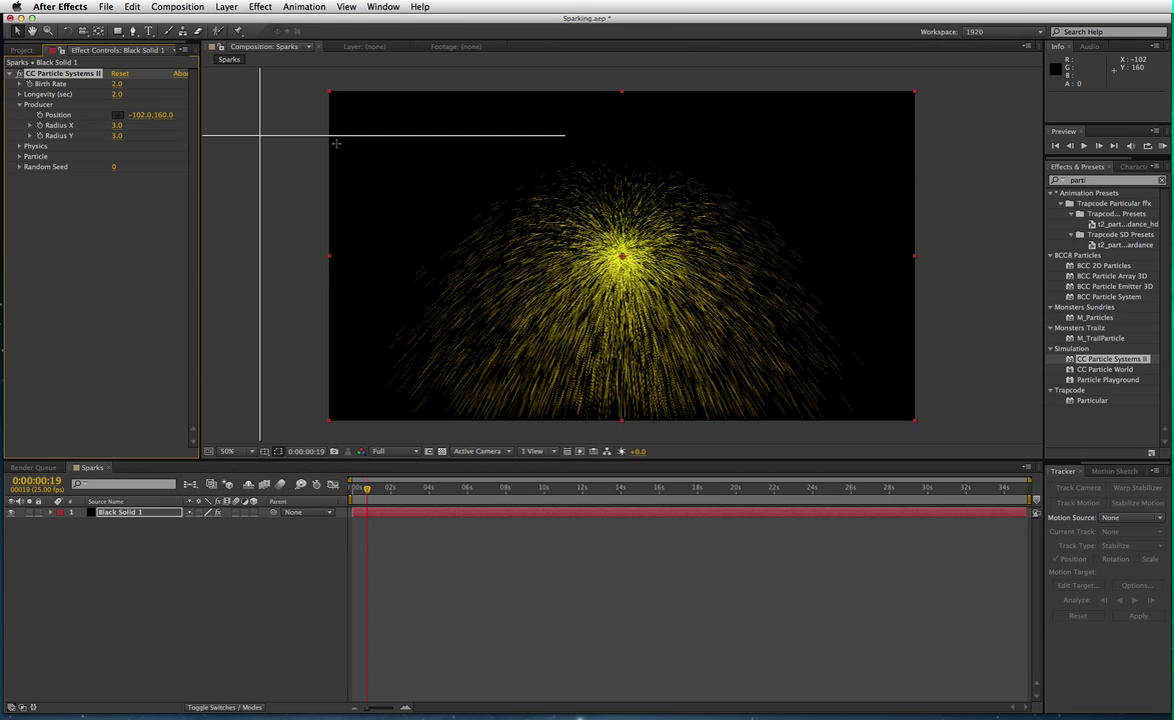
pyautogui.click(620, 203)
pyautogui.moveTo(620, 203)
pyautogui.mouseDown()
pyautogui.moveTo(638, 177)
pyautogui.moveTo(619, 182)
pyautogui.mouseUp()
pyautogui.press('space')
pyautogui.press('space')
pyautogui.press('space')
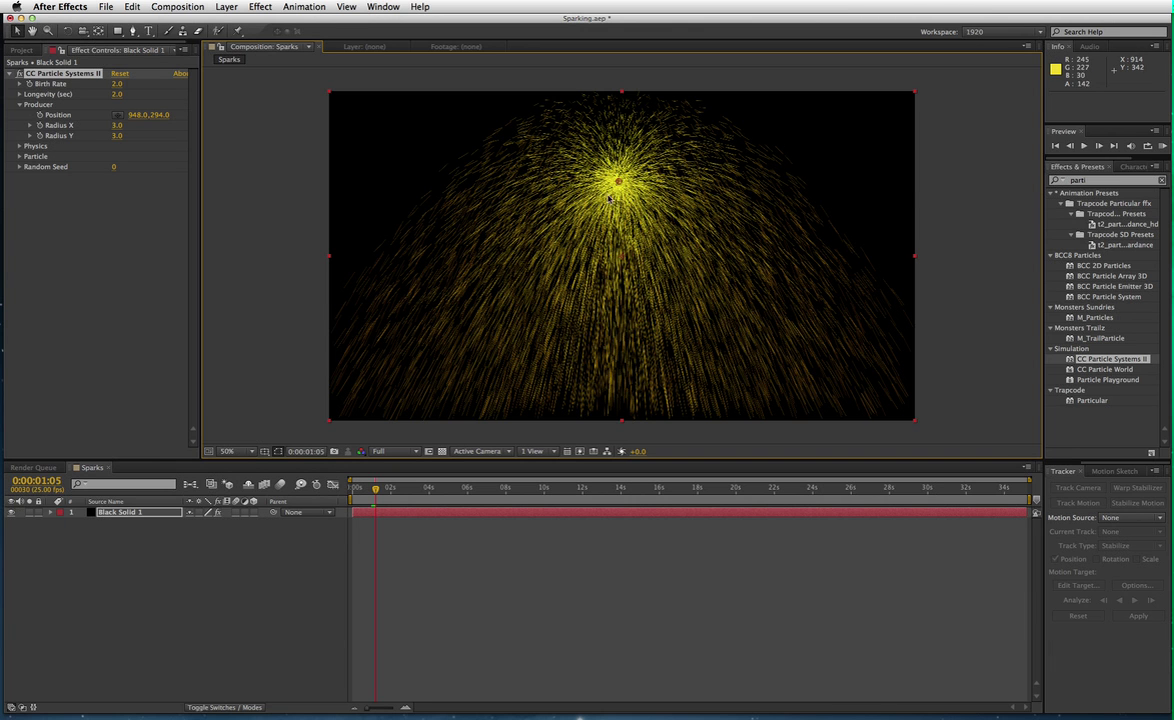
pyautogui.moveTo(615, 176); pyautogui.dragTo(625, 187)
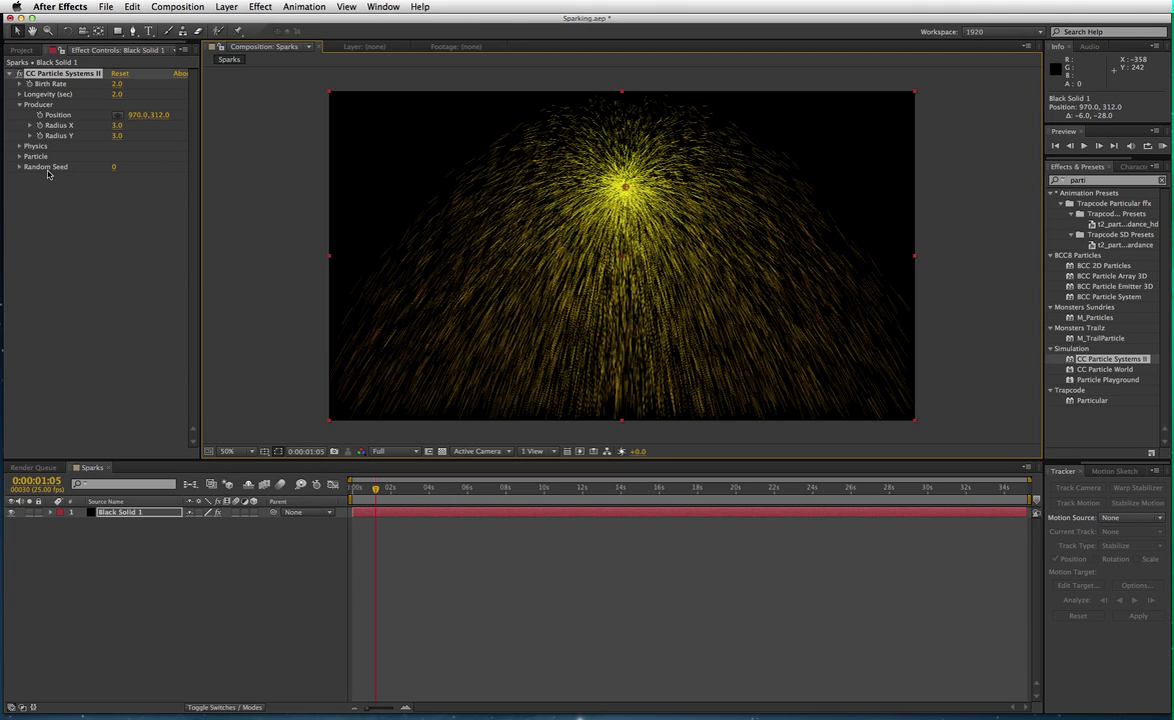
# In the particle physics, set Animation to Direction and Velocity to 0.2, and preview the result.
pyautogui.click(19, 148)
pyautogui.click(19, 148)
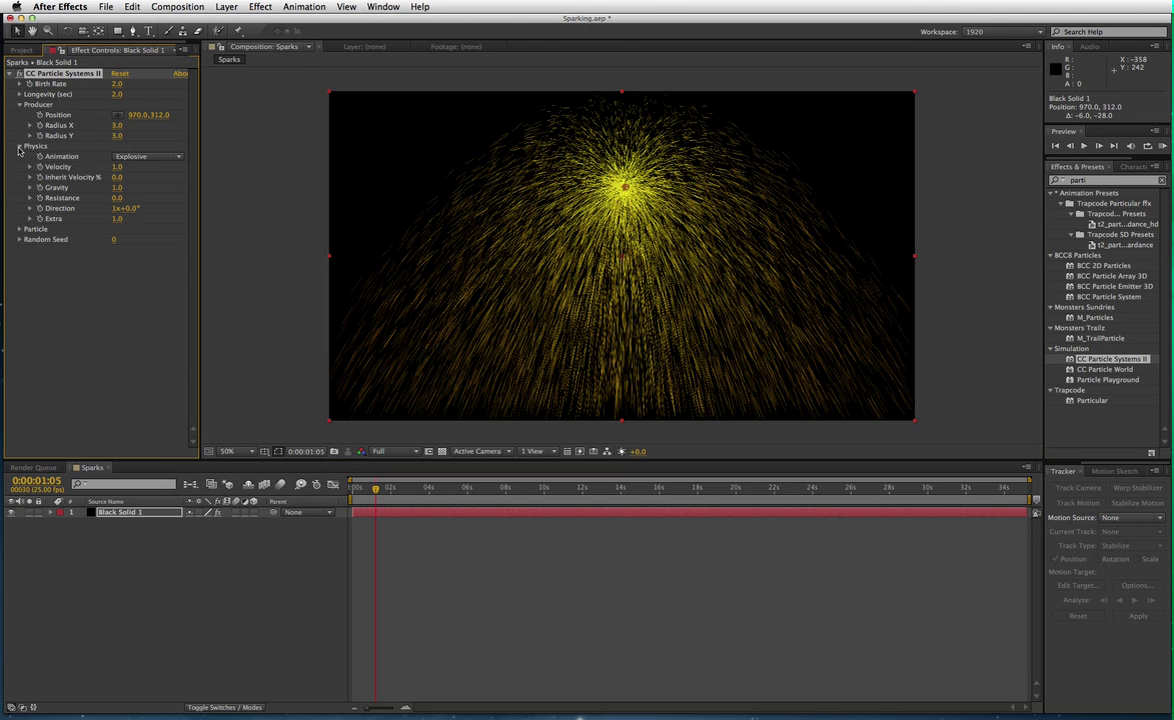
pyautogui.click(134, 160)
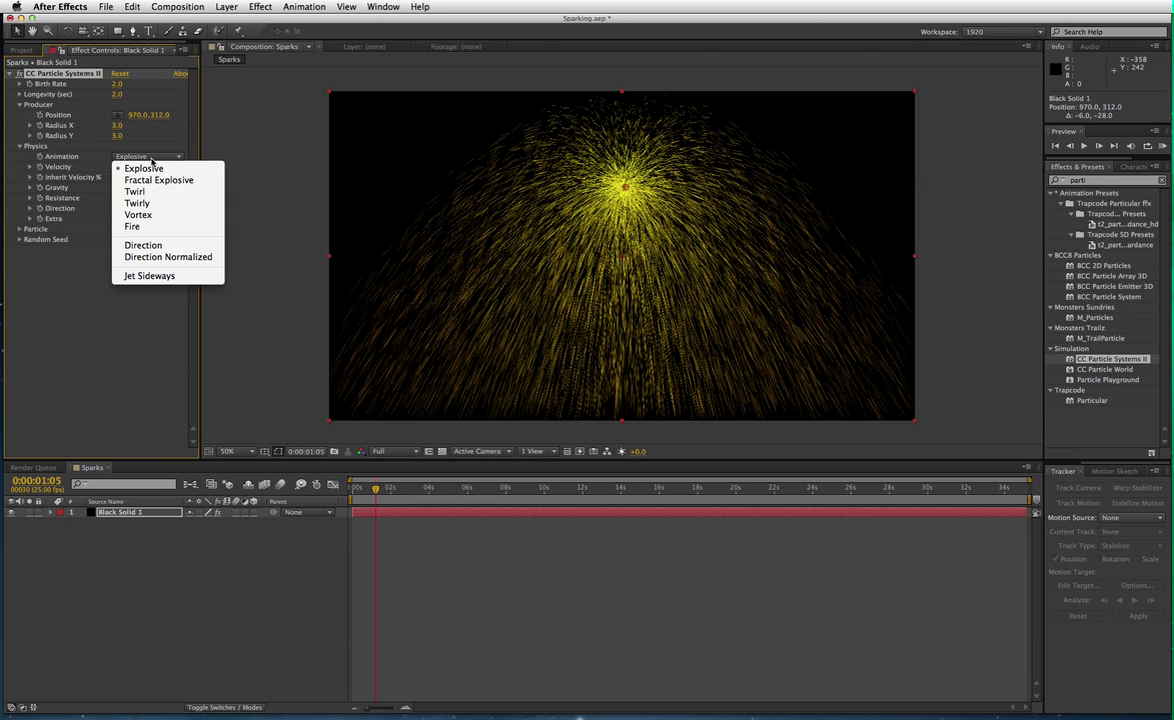
pyautogui.click(165, 248)
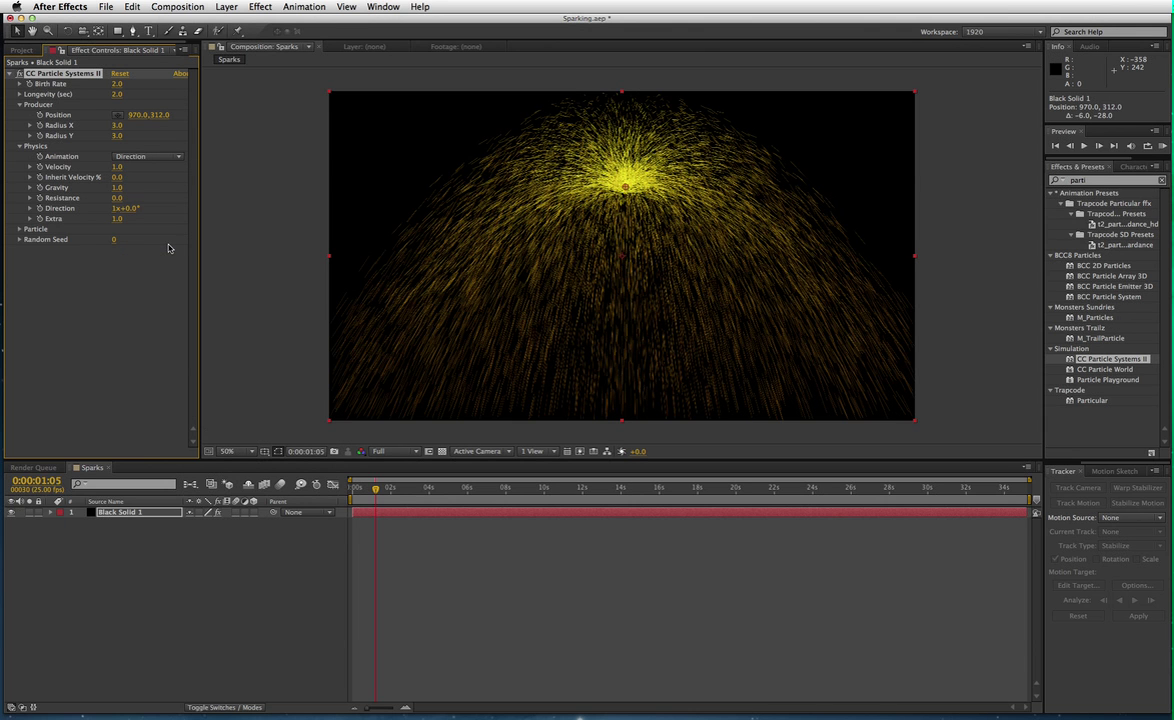
pyautogui.click(117, 168)
pyautogui.click(394, 518)
pyautogui.press('space')
pyautogui.press('space')
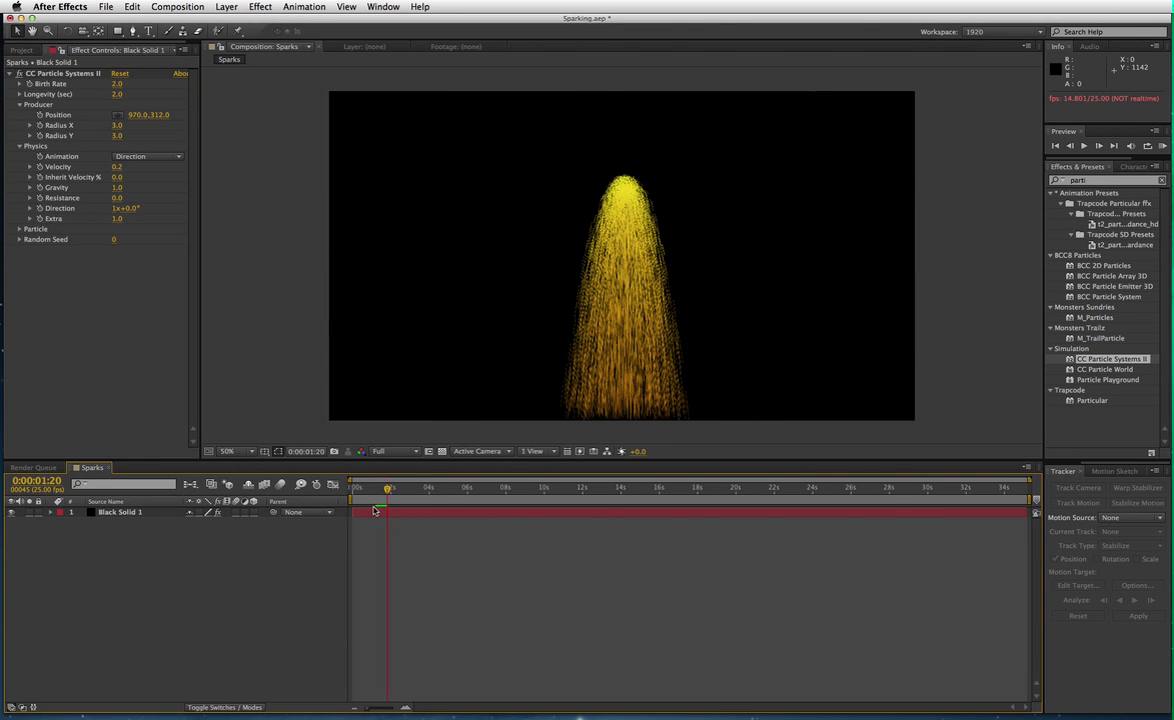
# Set the particles' Gravity to 1.5 and Resistance to 10, and play back the falling stream.
pyautogui.click(117, 188)
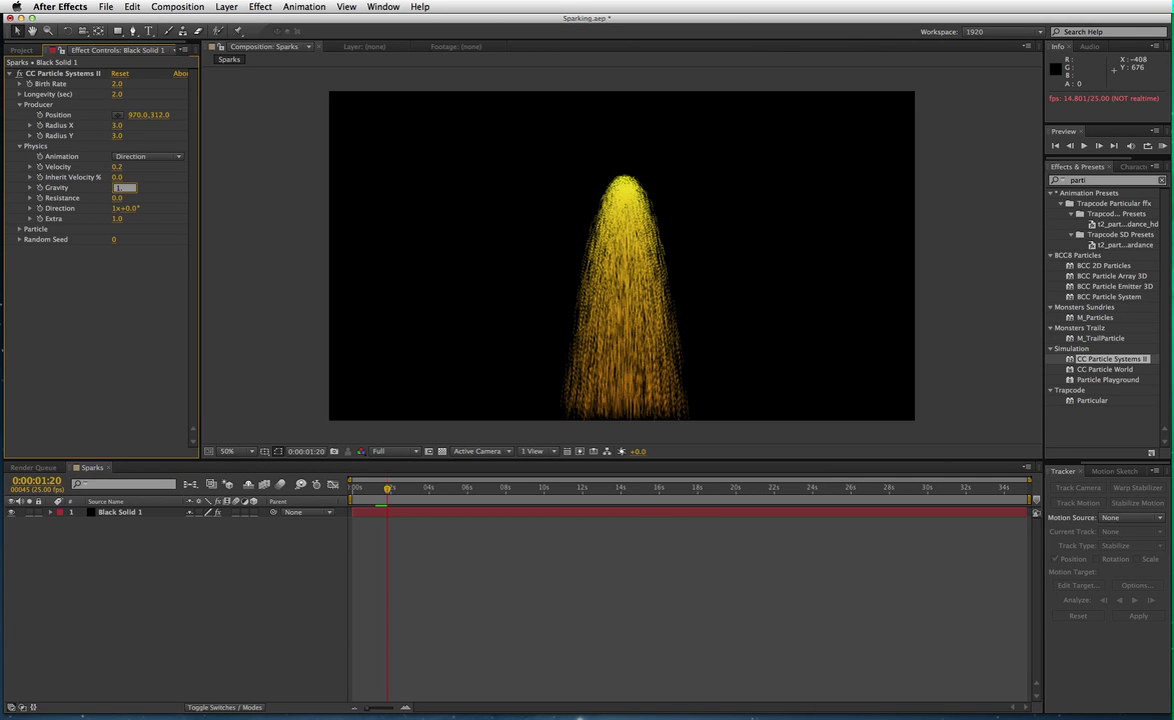
pyautogui.write('1.5')
pyautogui.press('Return')
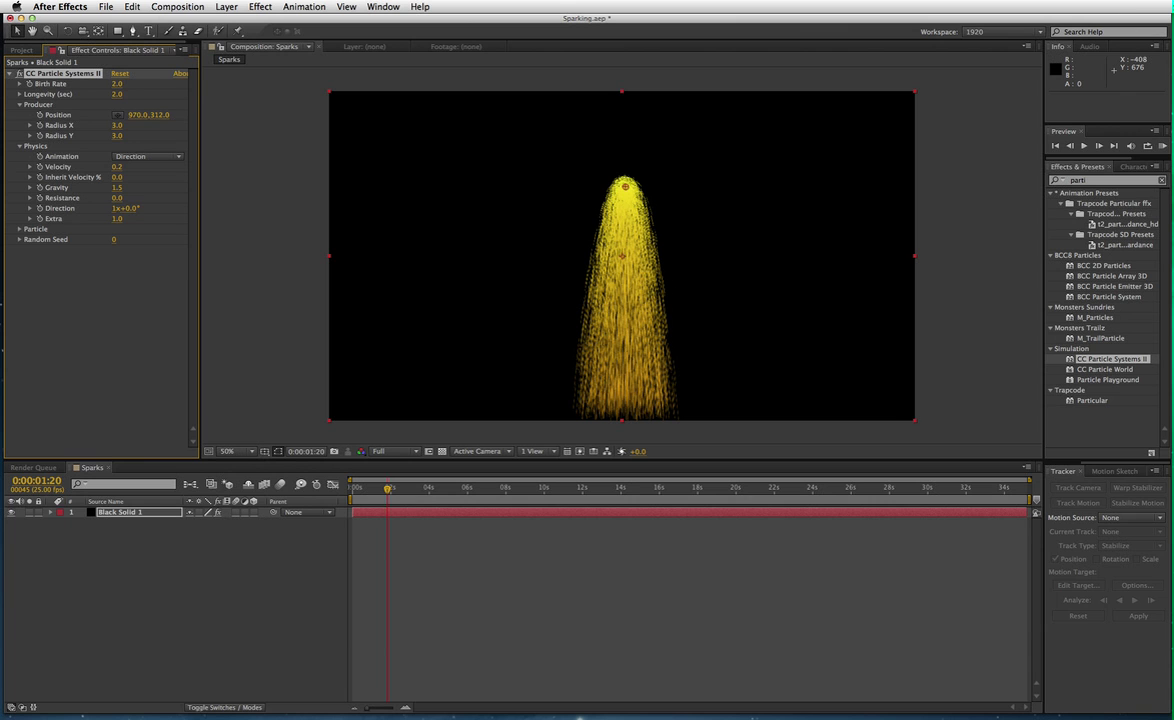
pyautogui.click(117, 198)
pyautogui.write('10')
pyautogui.press('Return')
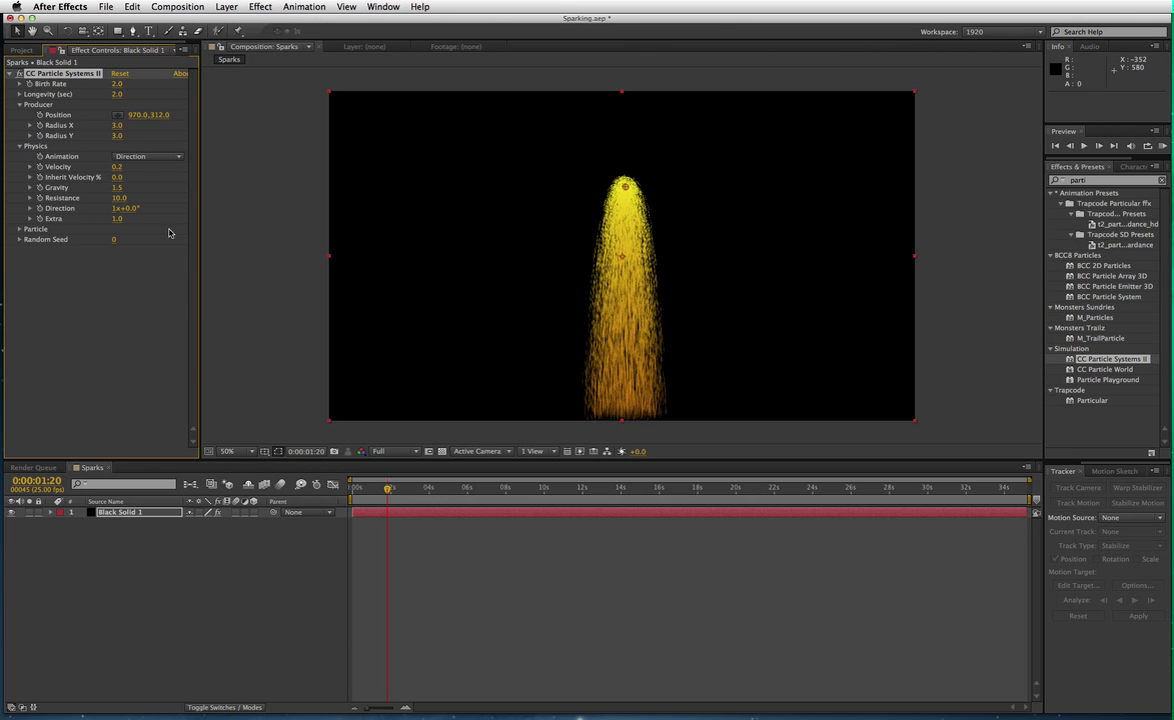
pyautogui.press('space')
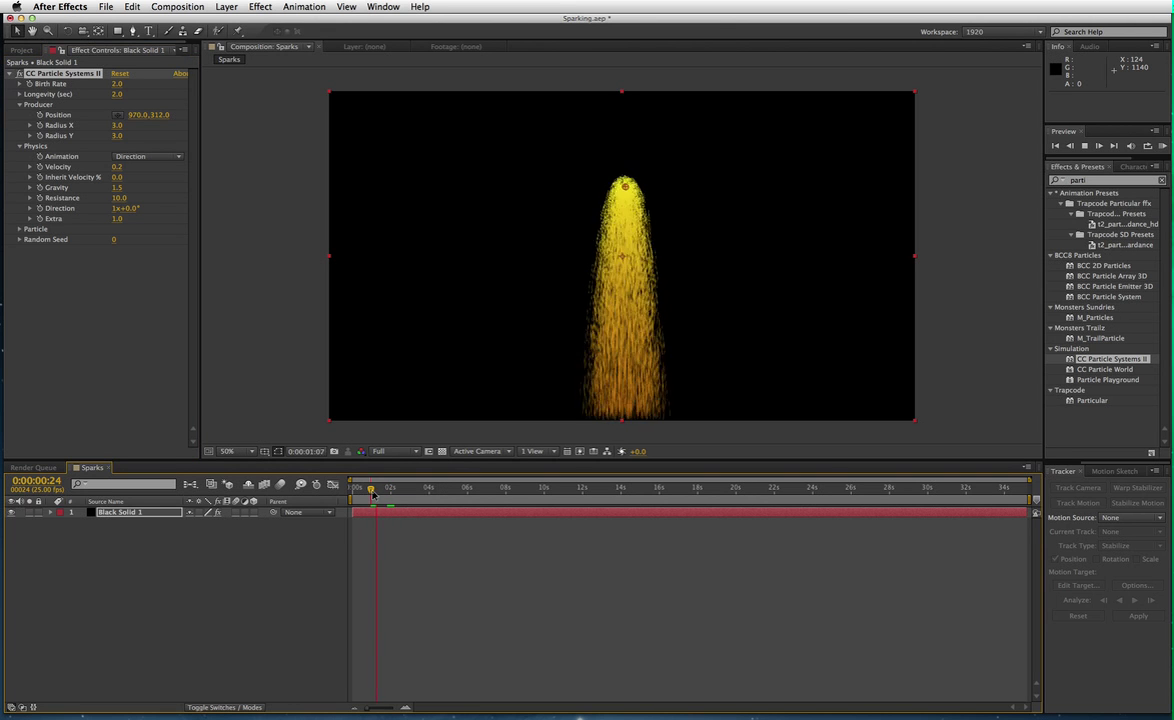
pyautogui.press('space')
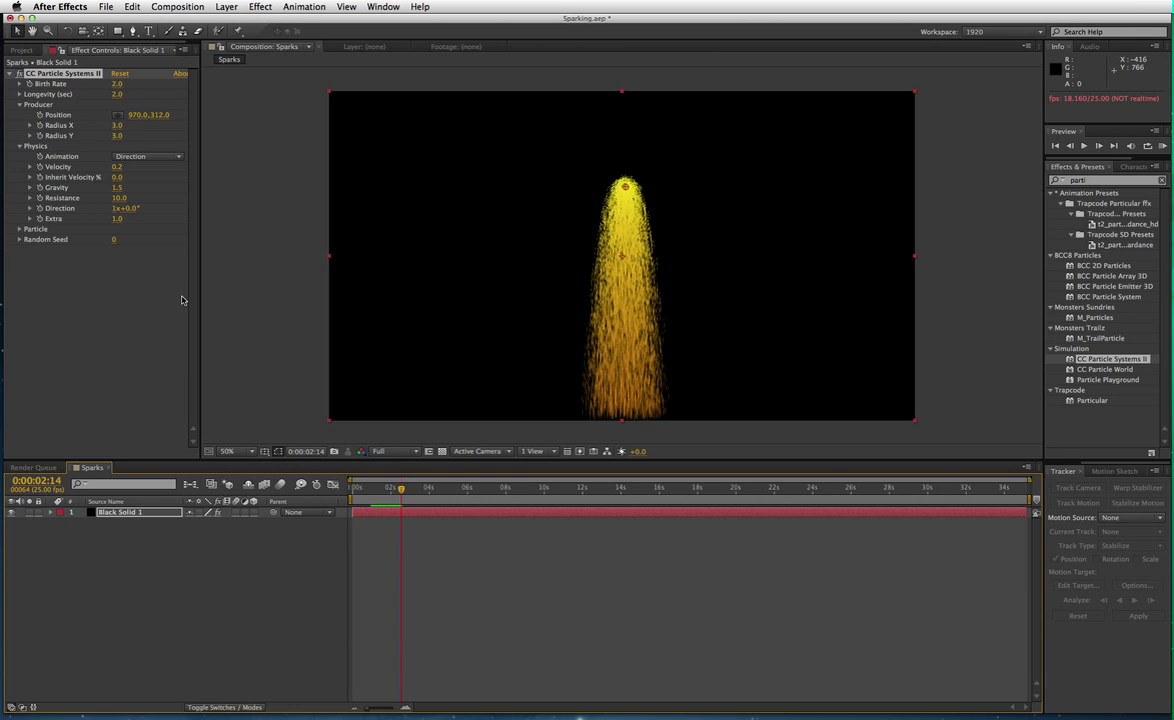
# Change the Particle Type from lines to Shaded Sphere.
pyautogui.click(20, 230)
pyautogui.click(20, 148)
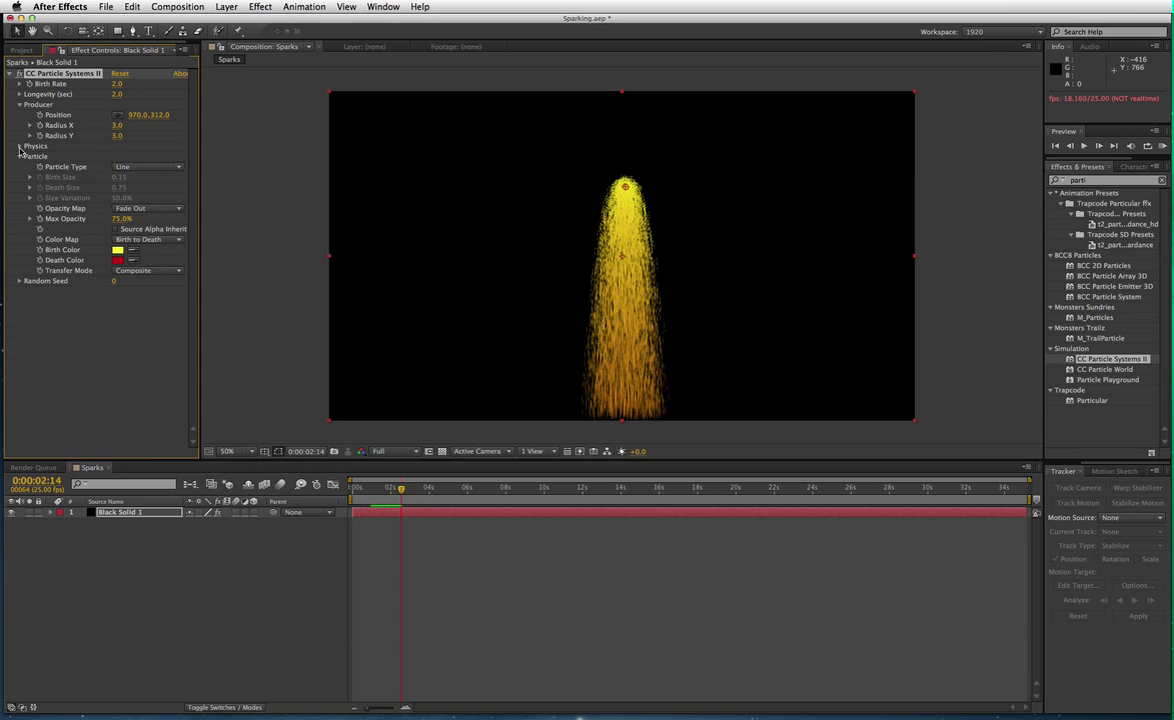
pyautogui.click(138, 167)
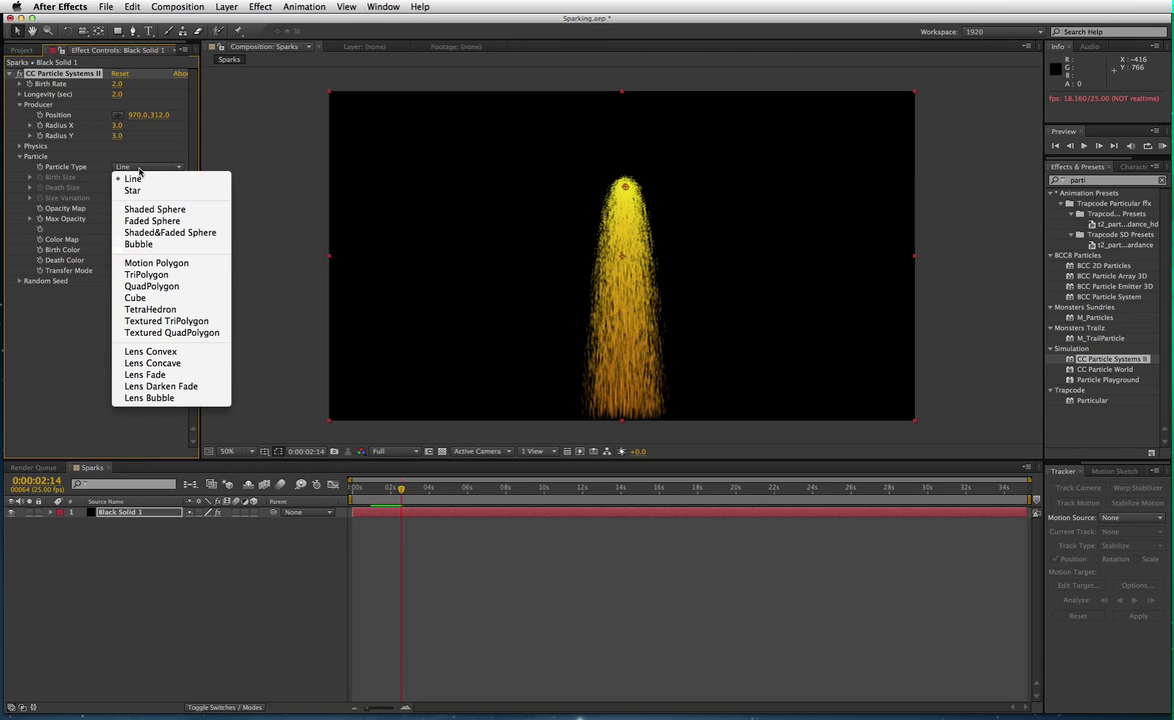
pyautogui.click(183, 210)
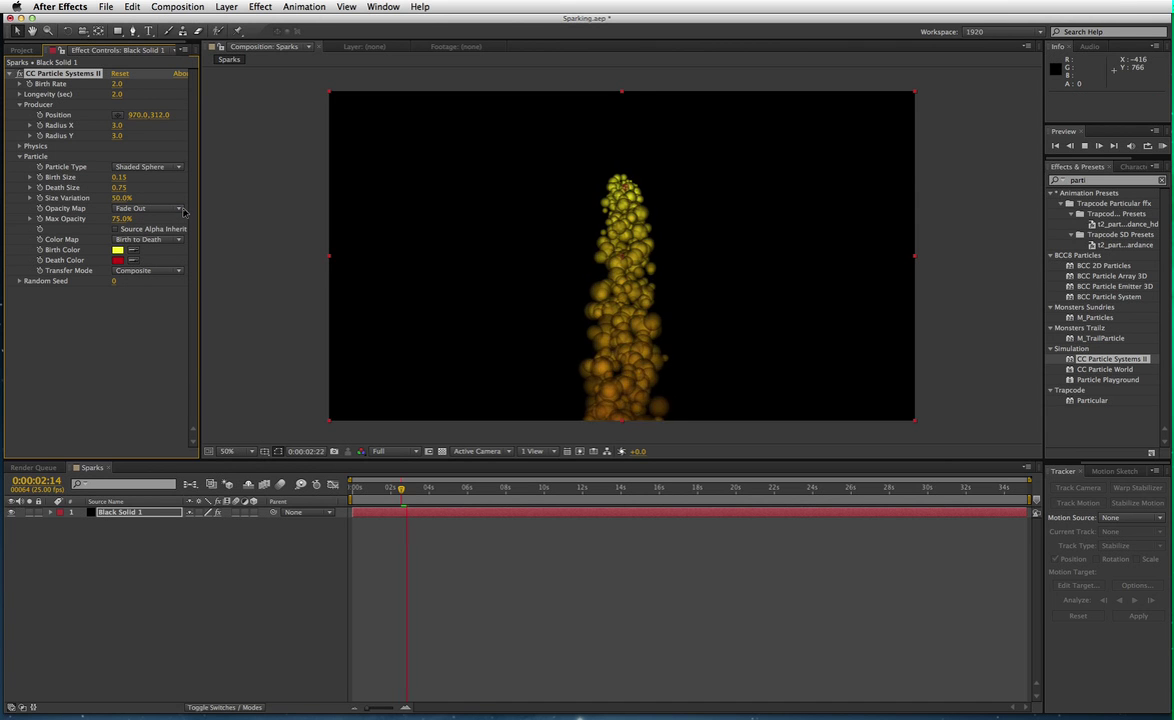
# Set the particles' Birth Size to 0.05 and Death Size to 0.10.
pyautogui.click(119, 178)
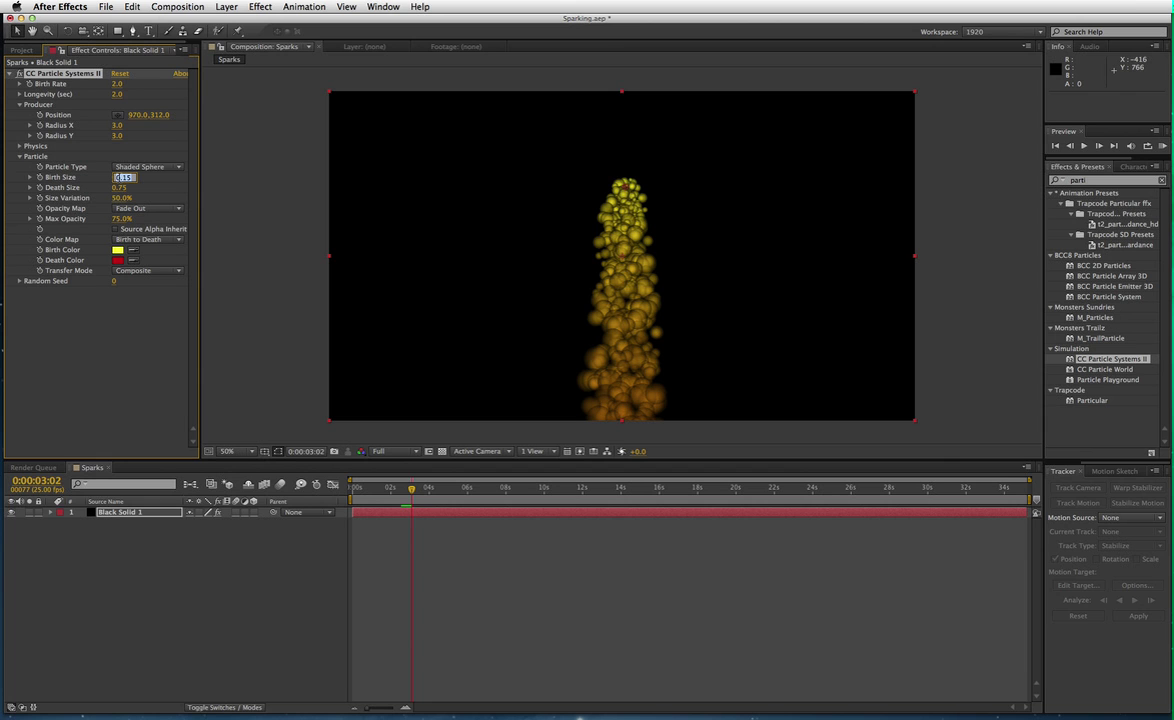
pyautogui.write('0.05')
pyautogui.press('Return')
pyautogui.click(119, 188)
pyautogui.write('0')
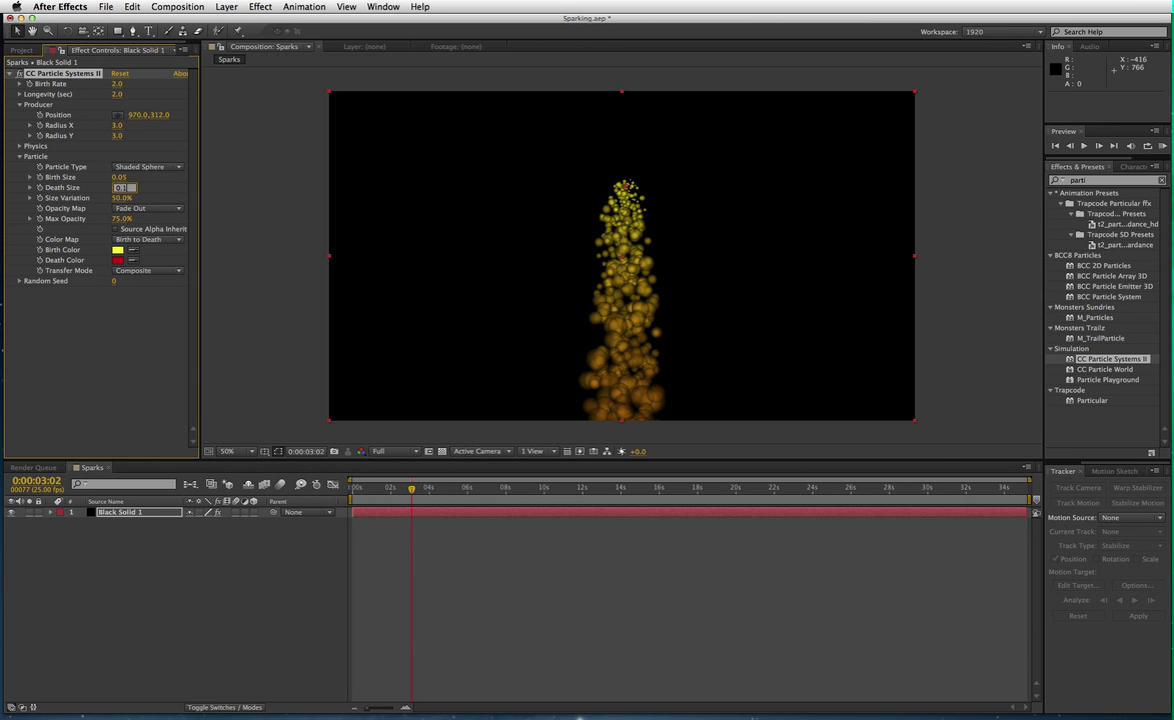
pyautogui.press('Return')
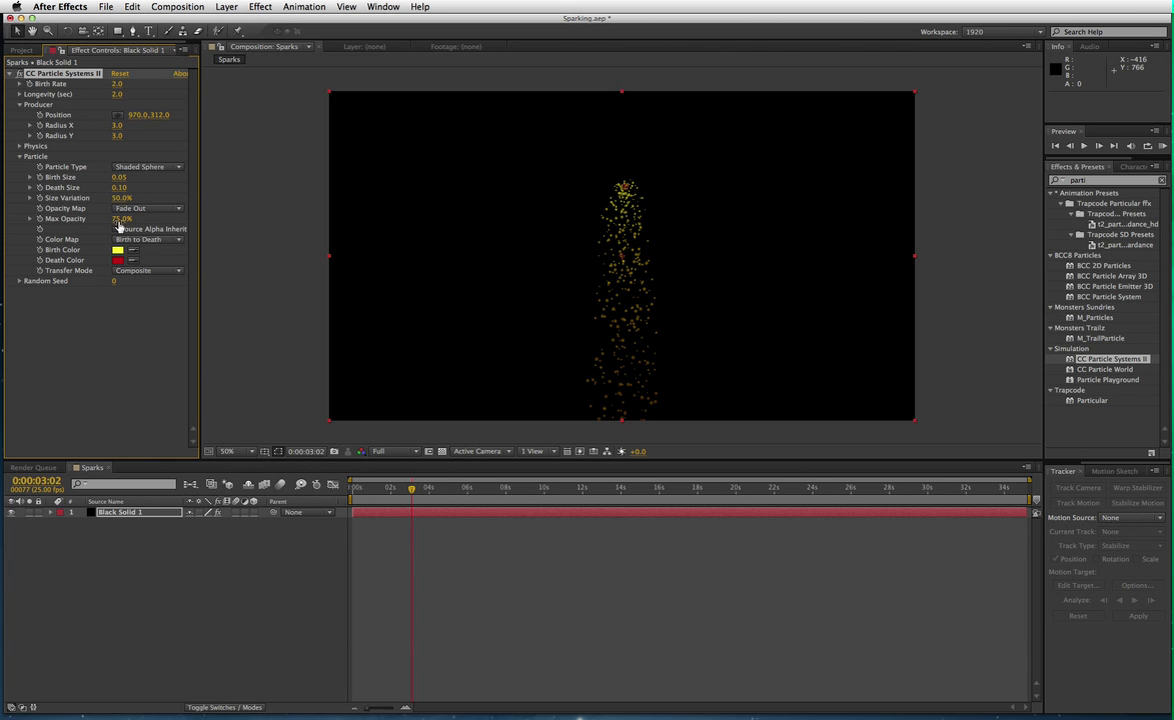
# Set the particles' Opacity Map to Constant.
pyautogui.click(145, 210)
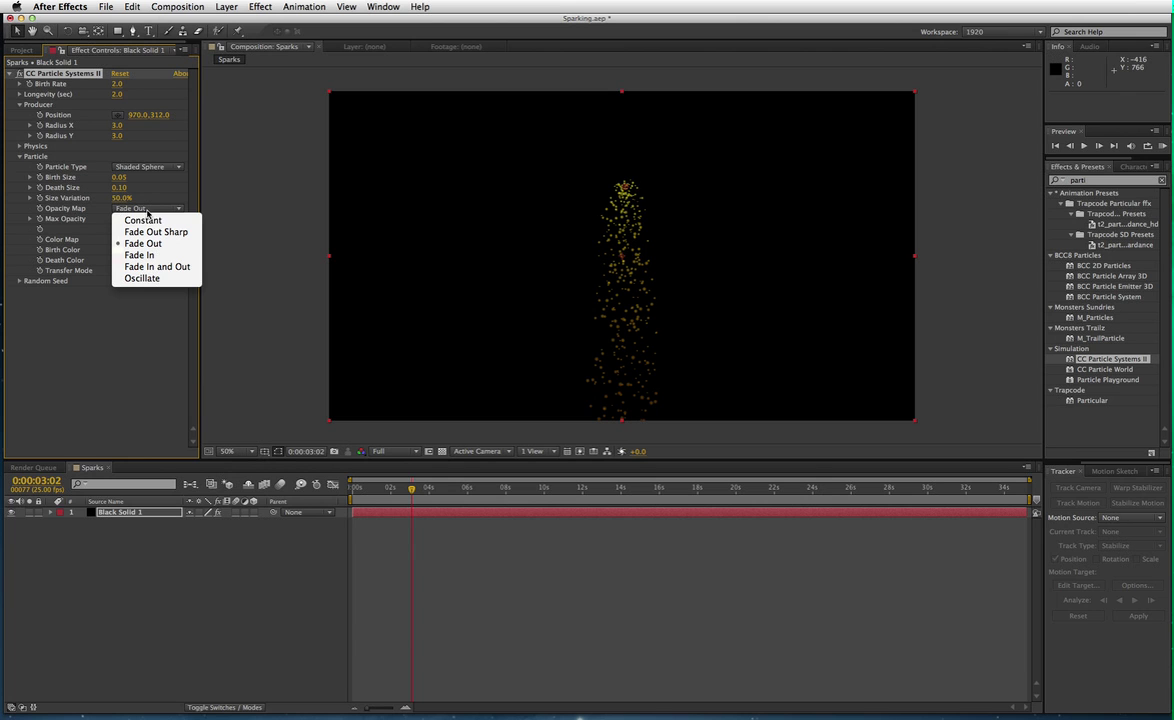
pyautogui.click(167, 224)
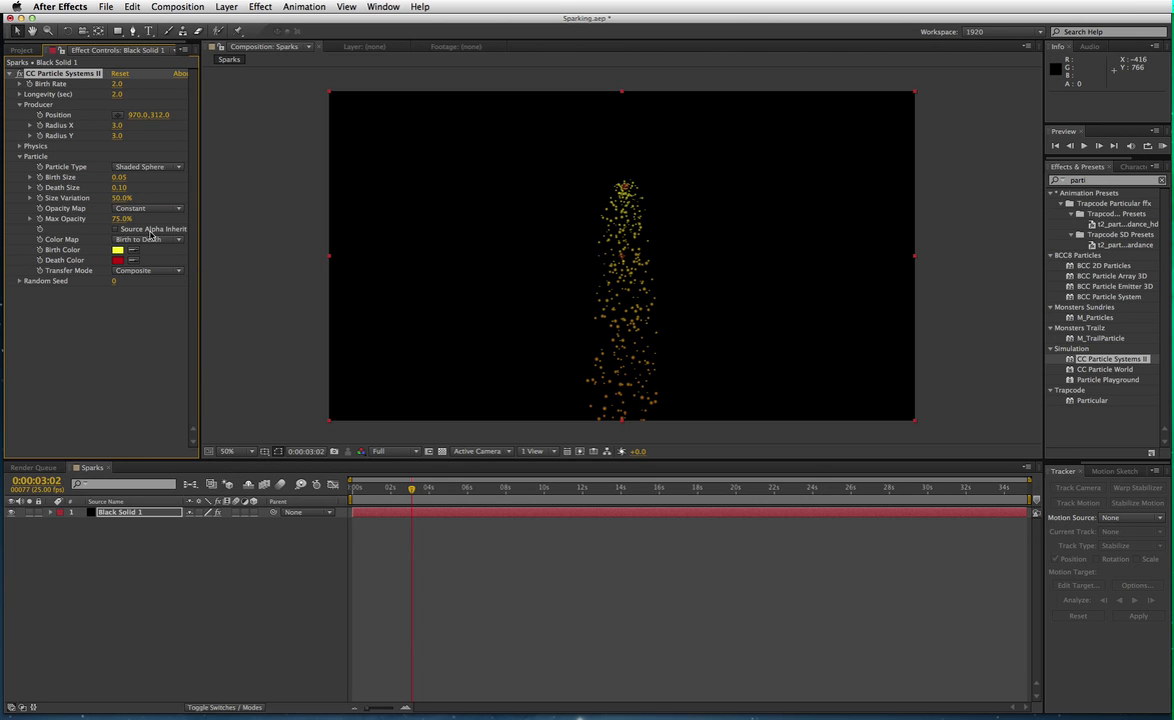
# Set the particles' Max Opacity to 100% and change the Birth Color to near white.
pyautogui.moveTo(121, 218); pyautogui.dragTo(160, 218)
pyautogui.click(117, 251)
pyautogui.click(620, 386)
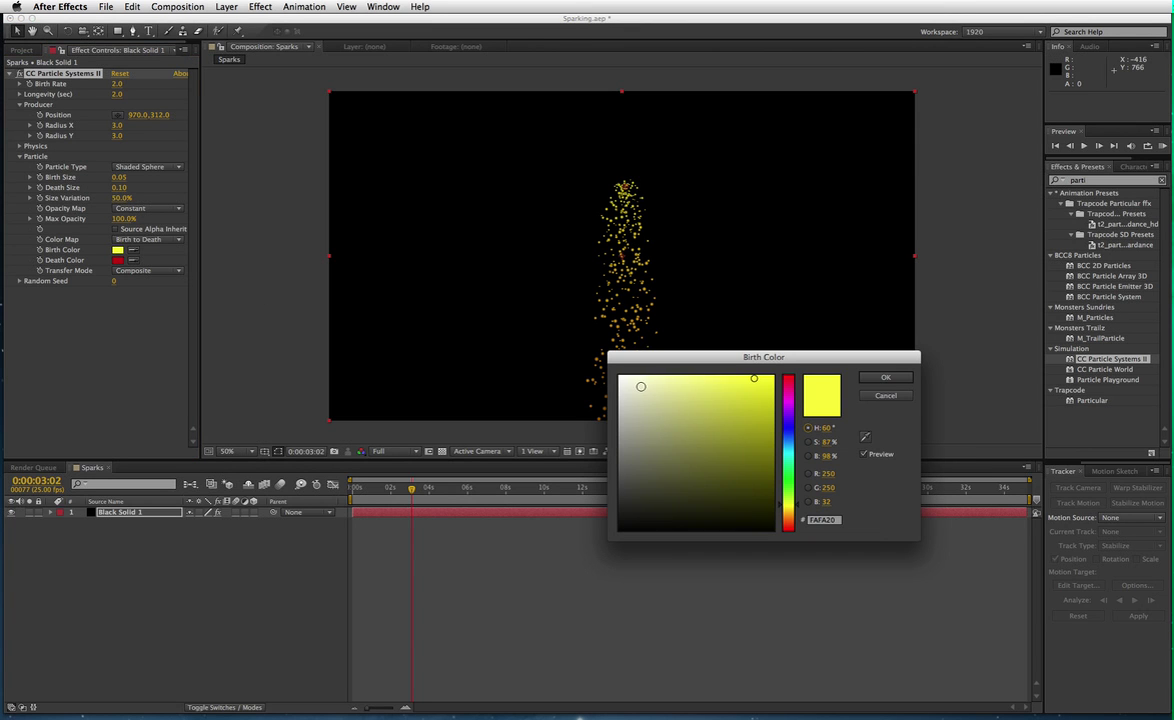
pyautogui.click(885, 377)
# Change the particles' Death Color to a pale warm beige.
pyautogui.click(117, 260)
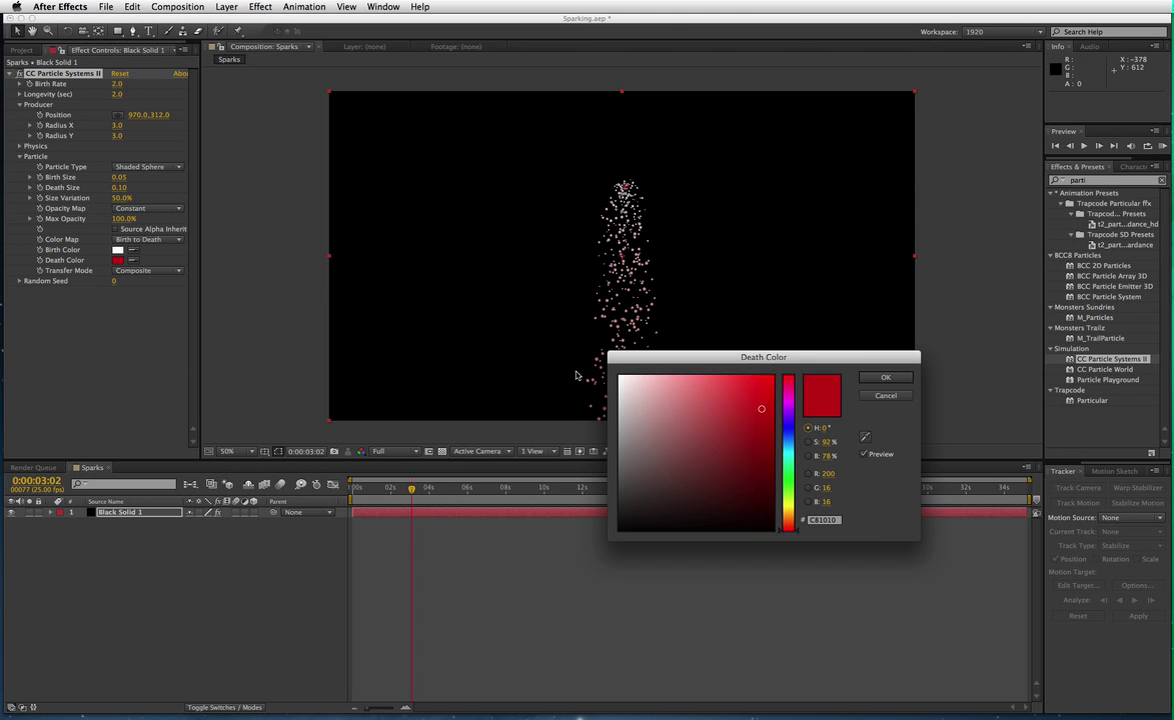
pyautogui.click(647, 403)
pyautogui.click(786, 509)
pyautogui.click(661, 398)
pyautogui.click(792, 510)
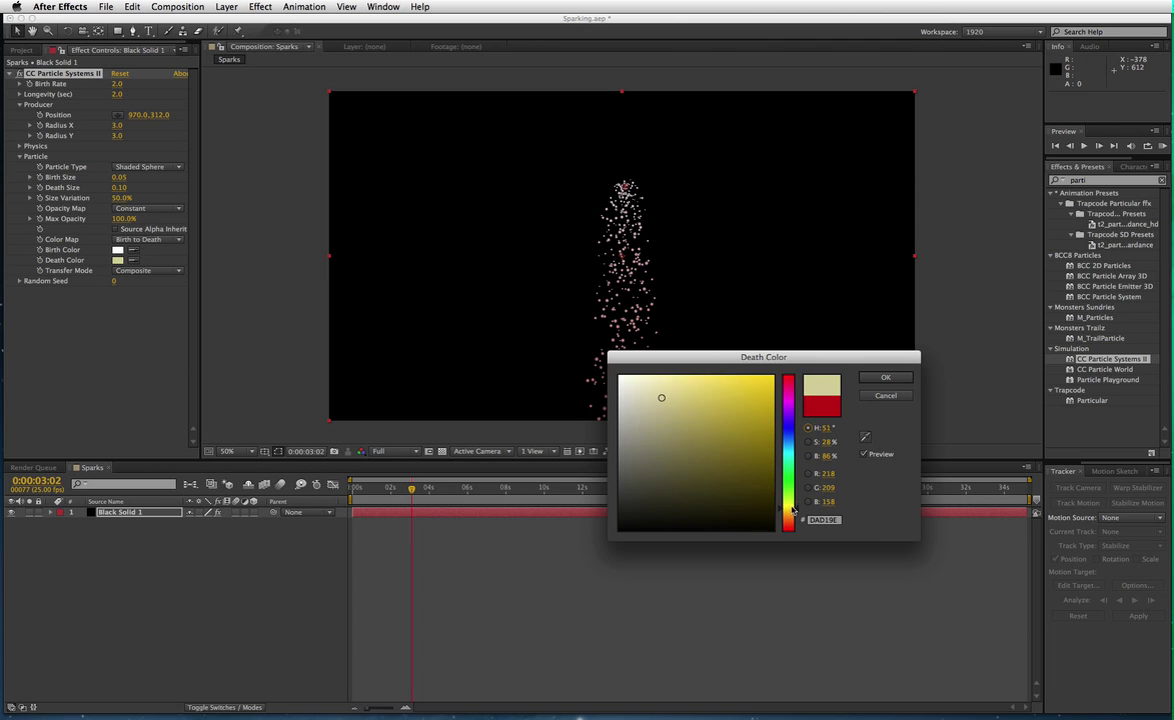
pyautogui.click(882, 378)
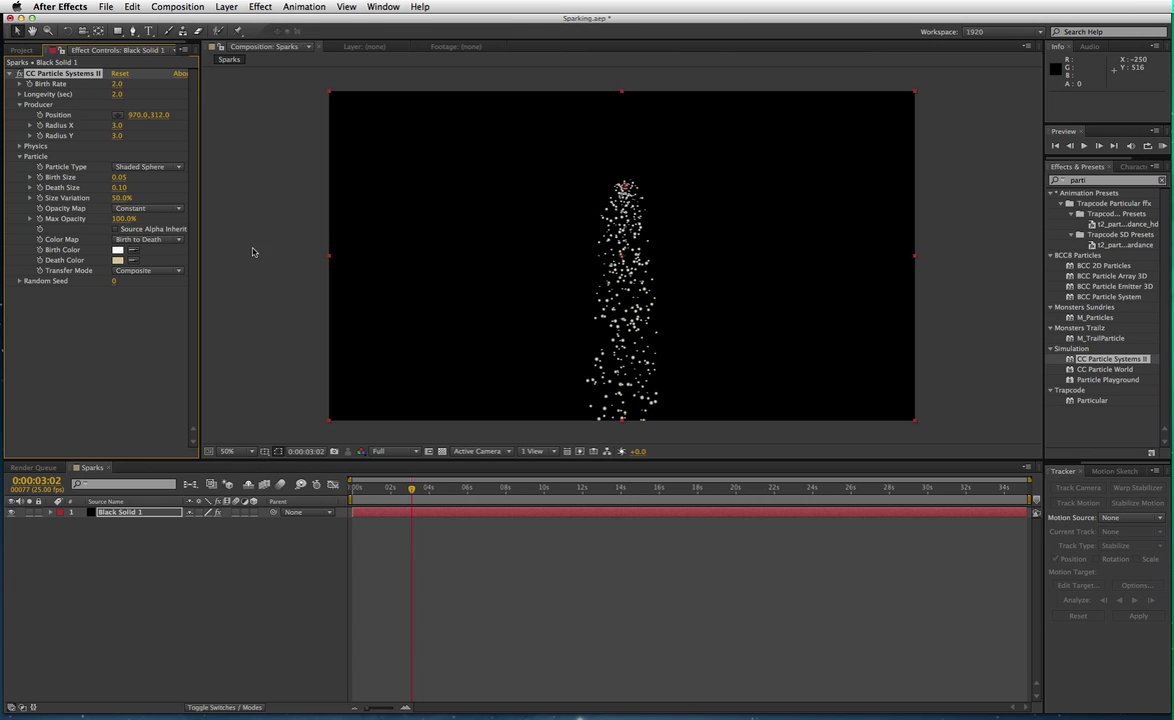
# Set the particles' Transfer Mode to Add and play back the falling stream.
pyautogui.click(160, 274)
pyautogui.click(135, 305)
pyautogui.press('space')
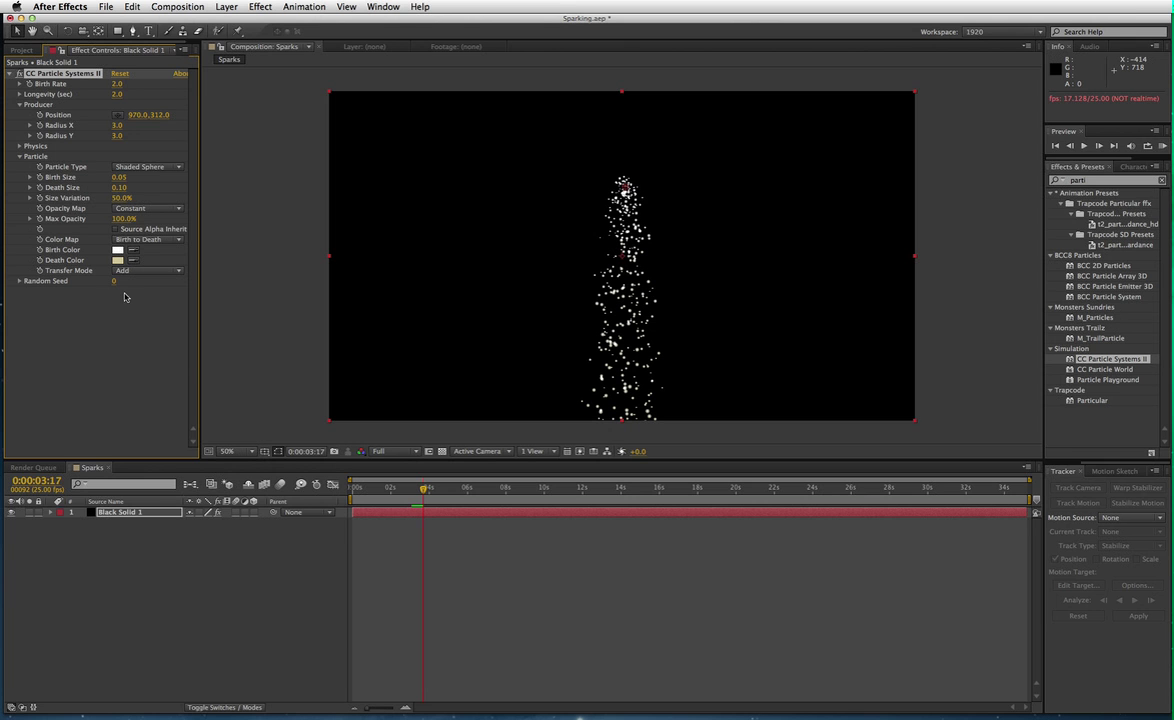
pyautogui.press('space')
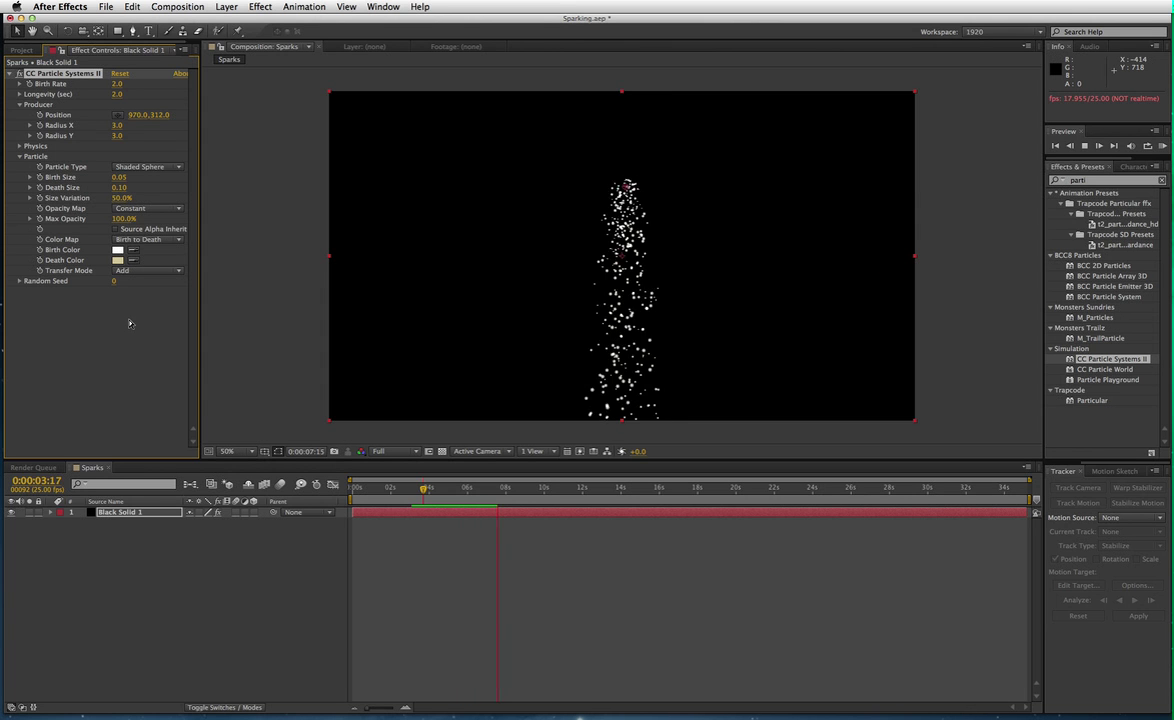
pyautogui.press('space')
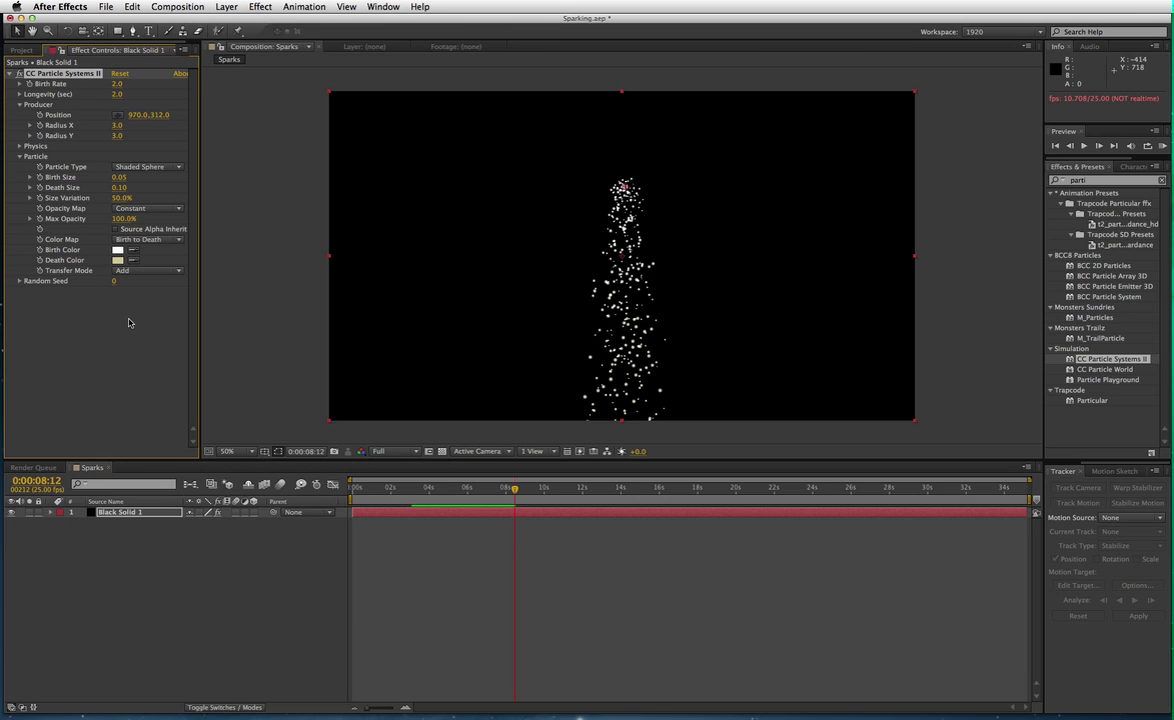
# Start keyframing the particle system's Birth Rate and Velocity at 0:00:02:24.
pyautogui.click(410, 499)
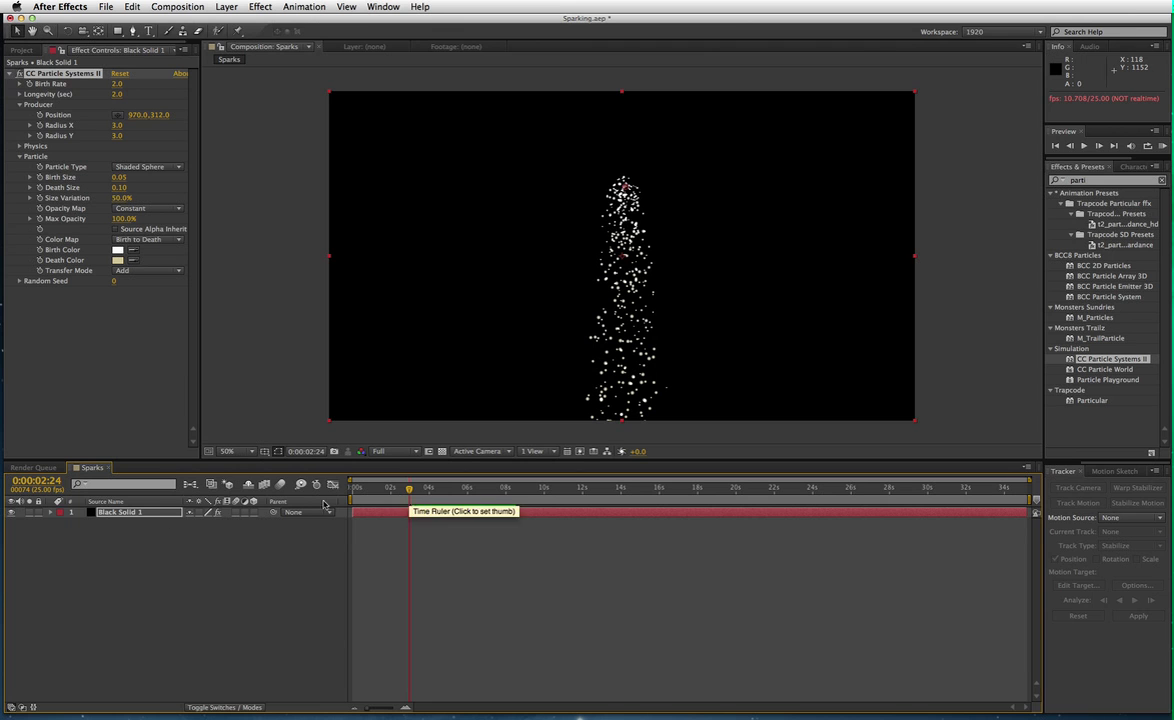
pyautogui.click(50, 513)
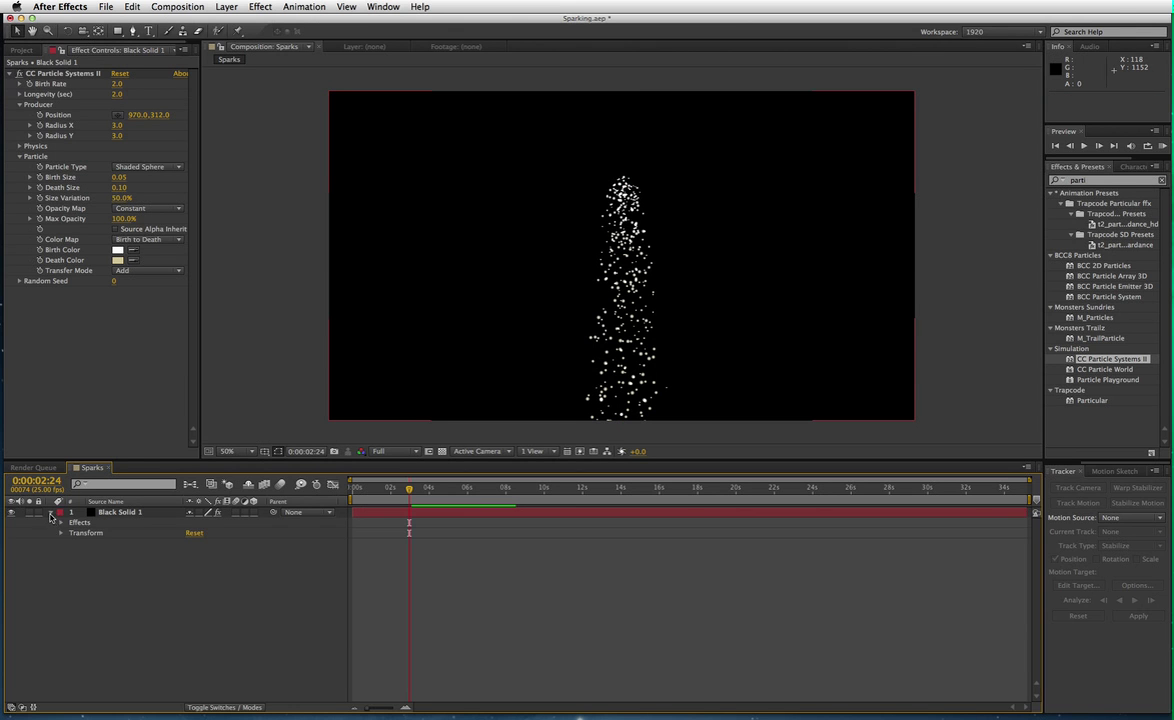
pyautogui.click(60, 523)
pyautogui.click(71, 533)
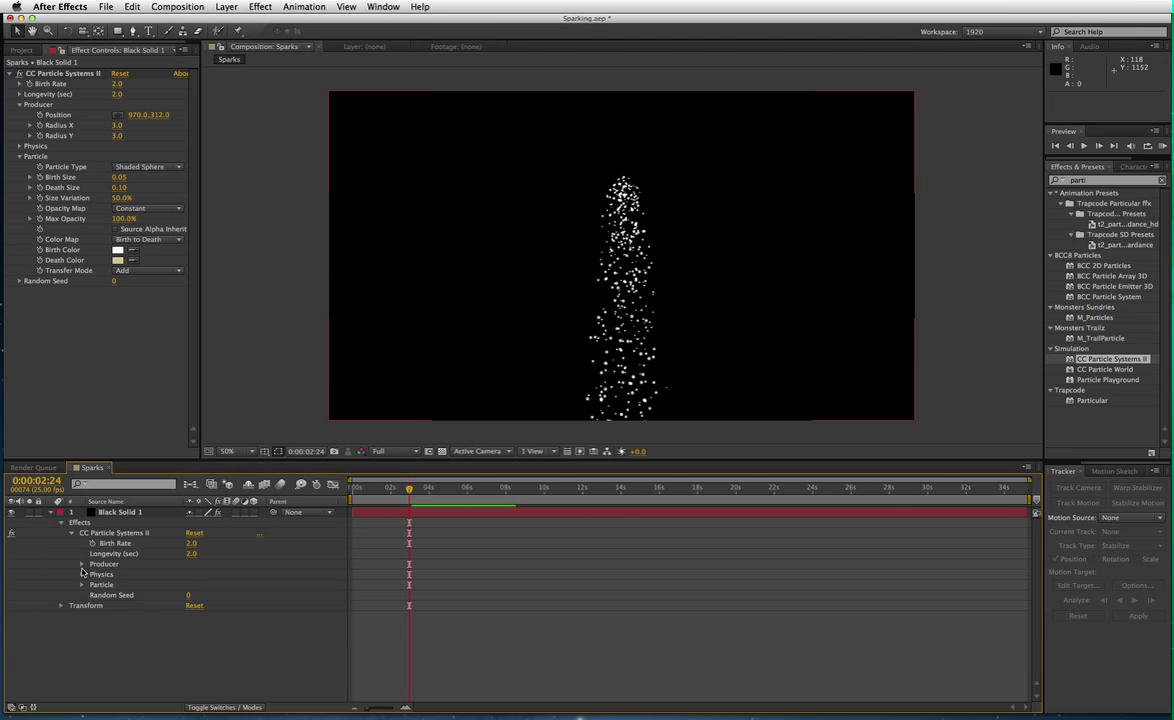
pyautogui.click(92, 543)
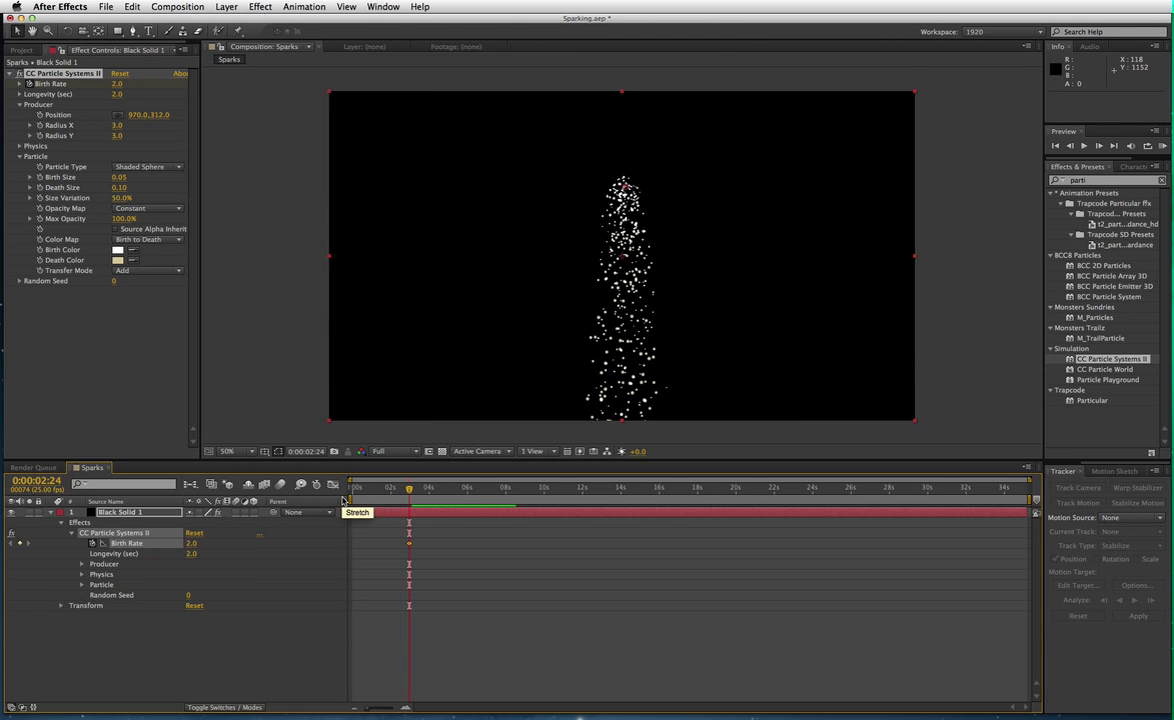
pyautogui.click(82, 575)
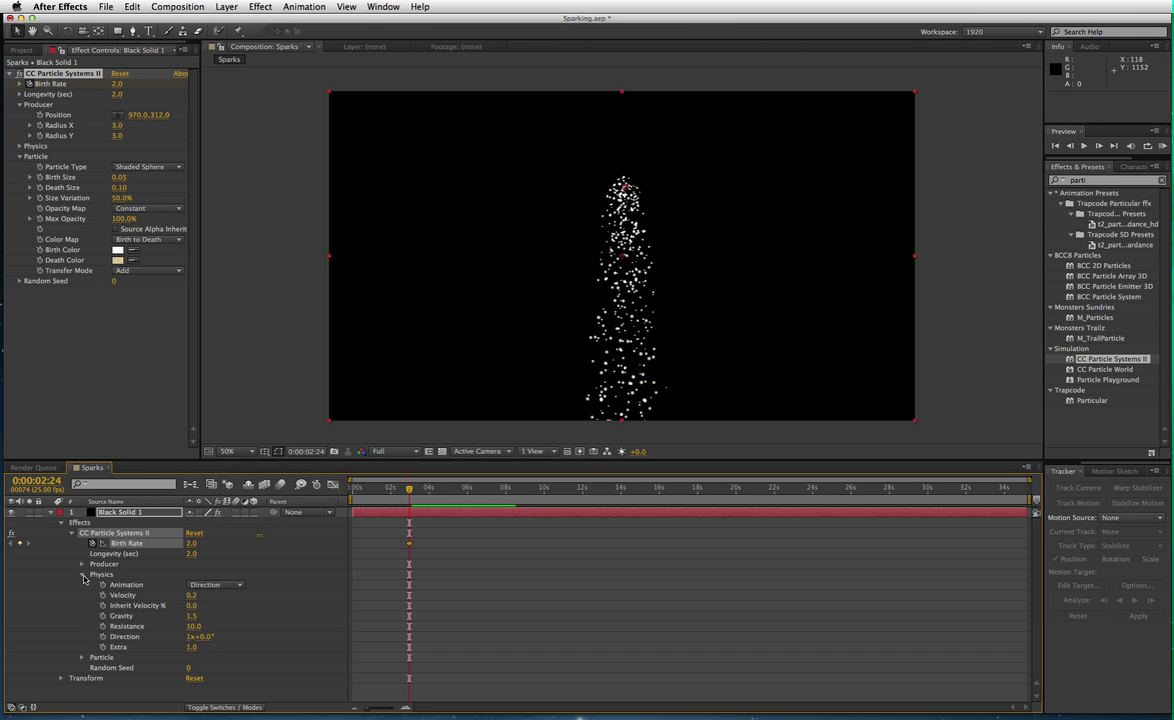
pyautogui.click(103, 595)
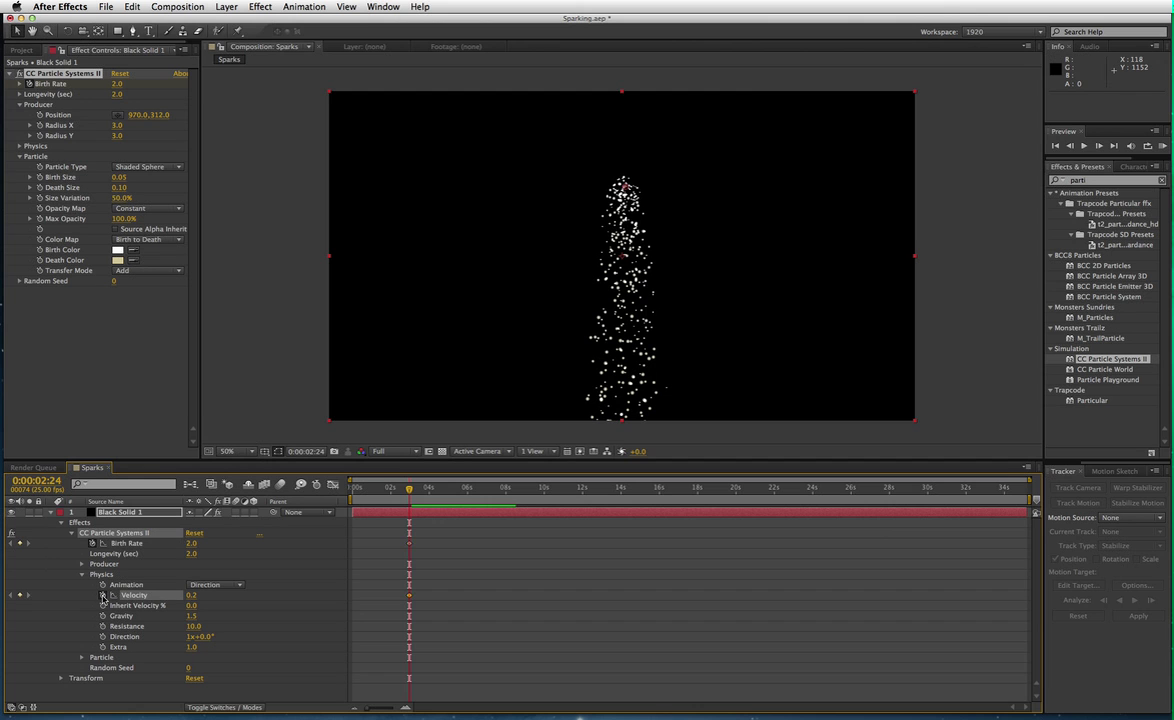
# Keyframe the Birth Rate at 6.2 and the Velocity at 1.4 at 0:00:03:05 to create a burst.
pyautogui.press('pagedown')
pyautogui.press('pagedown')
pyautogui.press('pagedown')
pyautogui.press('pagedown')
pyautogui.press('pagedown')
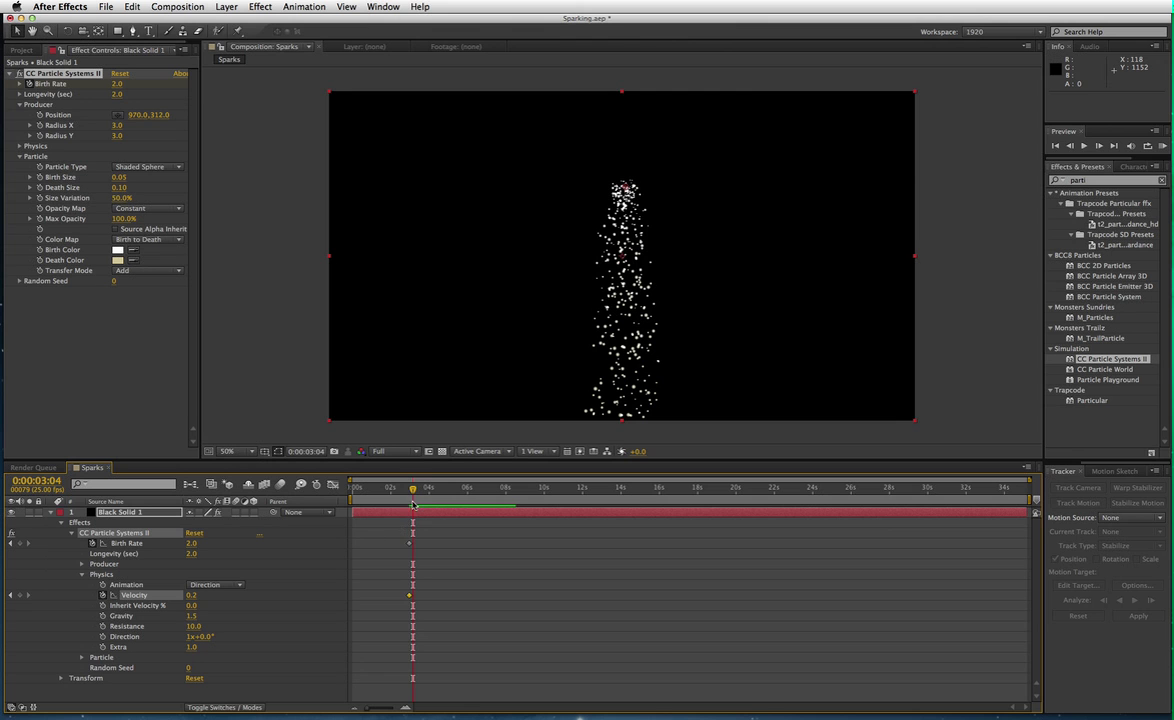
pyautogui.moveTo(413, 492); pyautogui.dragTo(408, 494)
pyautogui.press('pagedown')
pyautogui.press('pagedown')
pyautogui.press('pagedown')
pyautogui.press('pagedown')
pyautogui.press('pagedown')
pyautogui.press('pagedown')
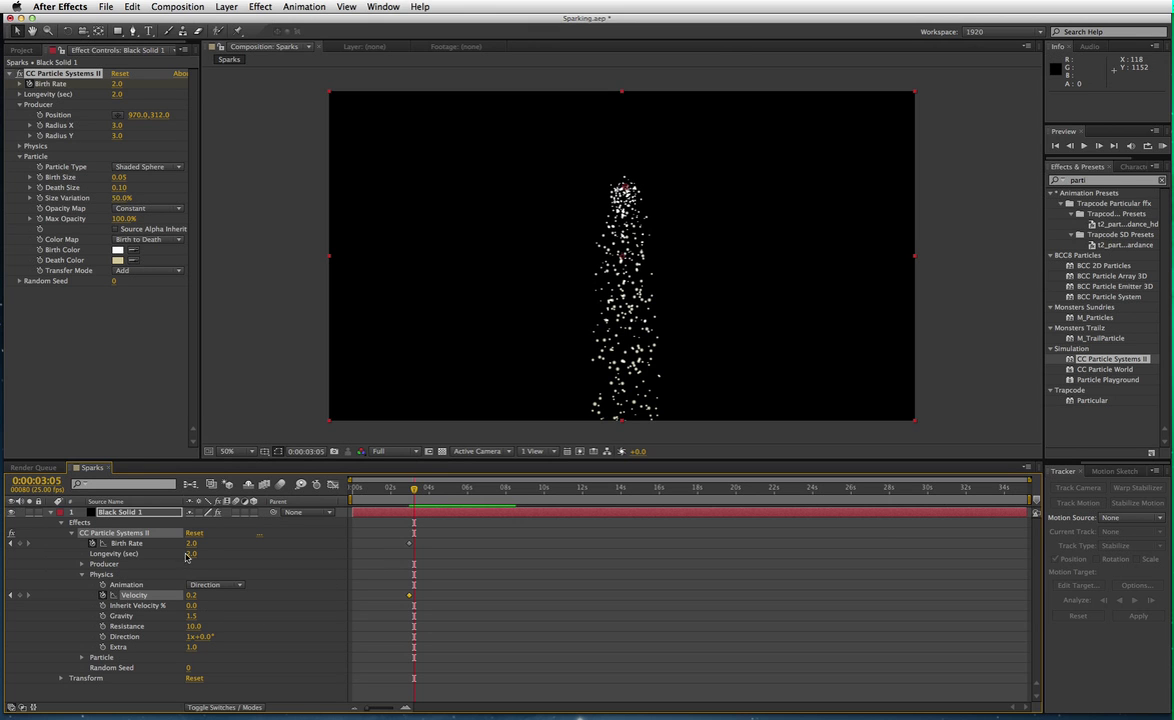
pyautogui.moveTo(191, 543)
pyautogui.mouseDown()
pyautogui.moveTo(218, 543)
pyautogui.moveTo(187, 543)
pyautogui.mouseUp()
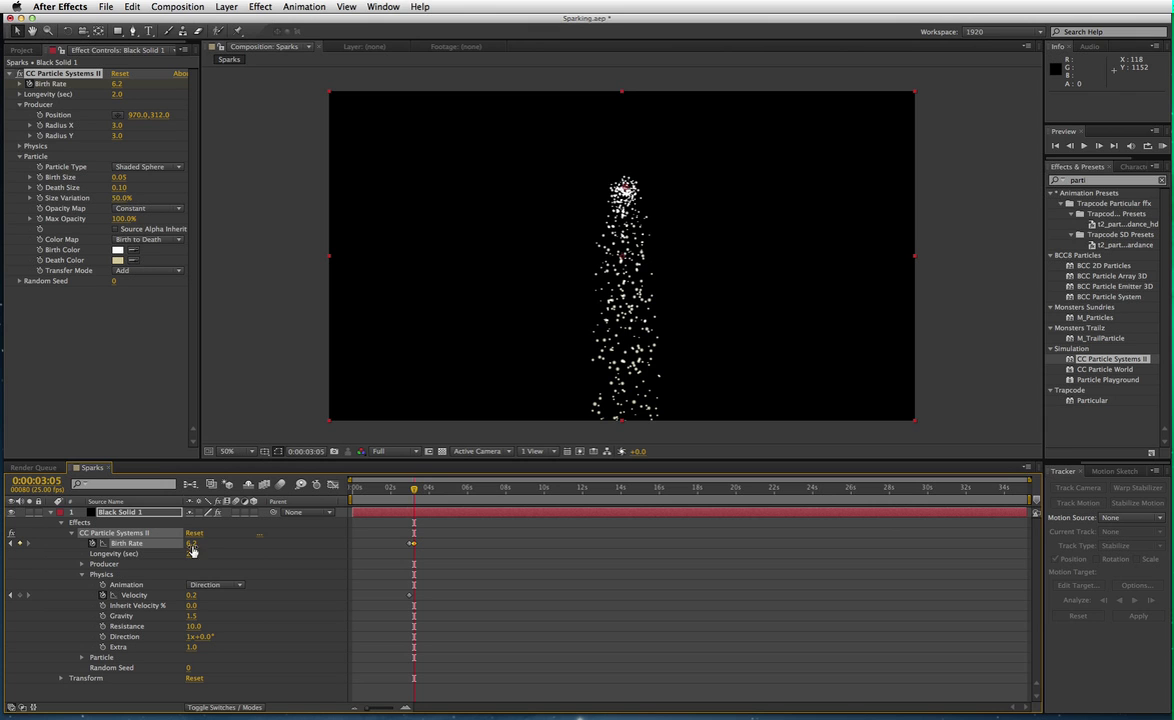
pyautogui.moveTo(190, 595); pyautogui.dragTo(190, 595)
pyautogui.moveTo(266, 597); pyautogui.dragTo(256, 600)
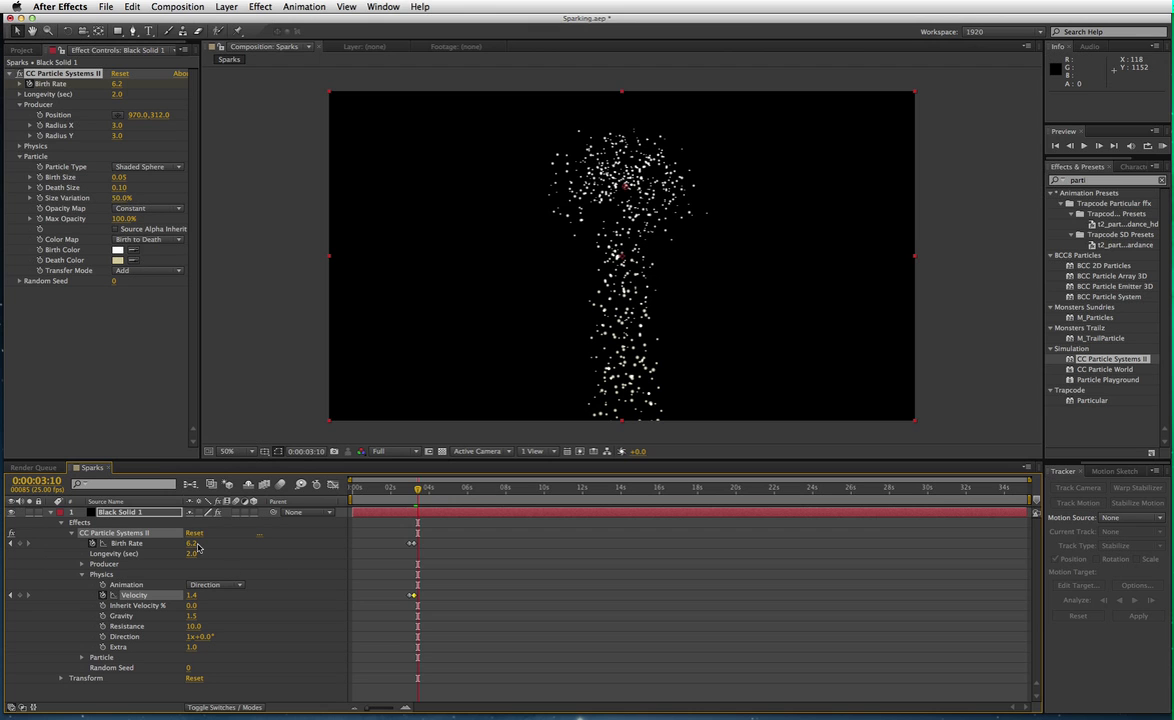
# Keyframe Birth Rate 0.5 and Velocity 0.3 at 0:00:03:10, and Birth Rate 2.6 at 0:00:03:18.
pyautogui.moveTo(190, 544); pyautogui.dragTo(180, 544)
pyautogui.moveTo(190, 595); pyautogui.dragTo(180, 595)
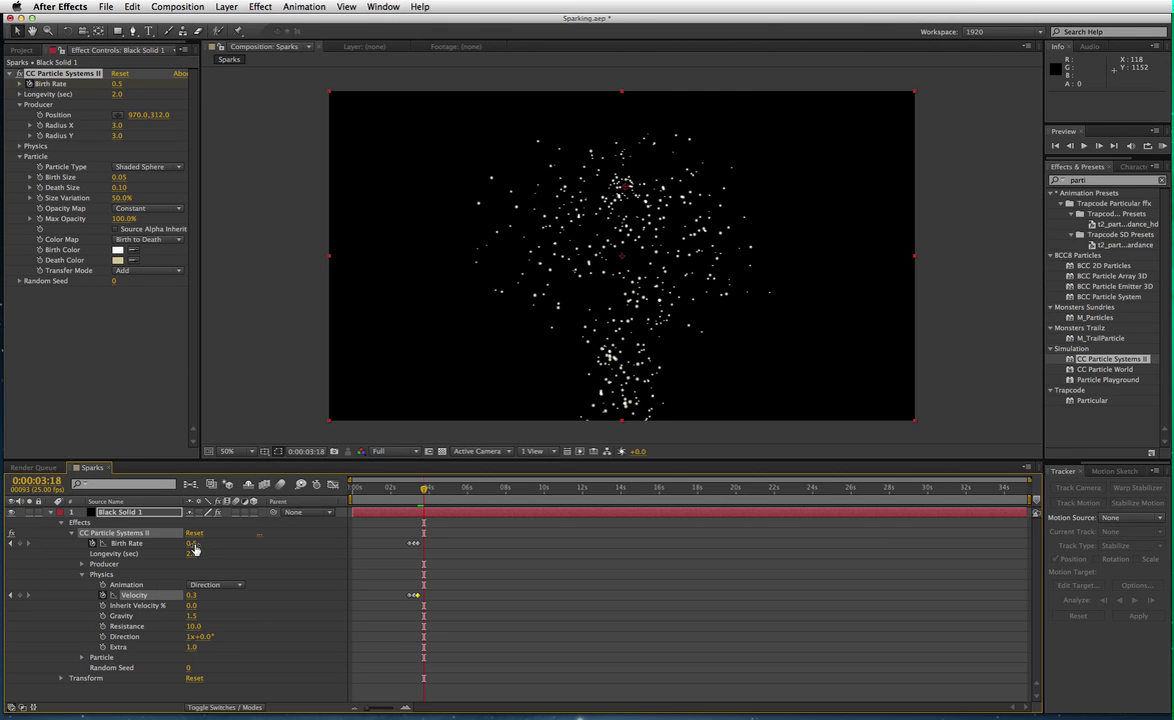
pyautogui.moveTo(188, 543); pyautogui.dragTo(198, 544)
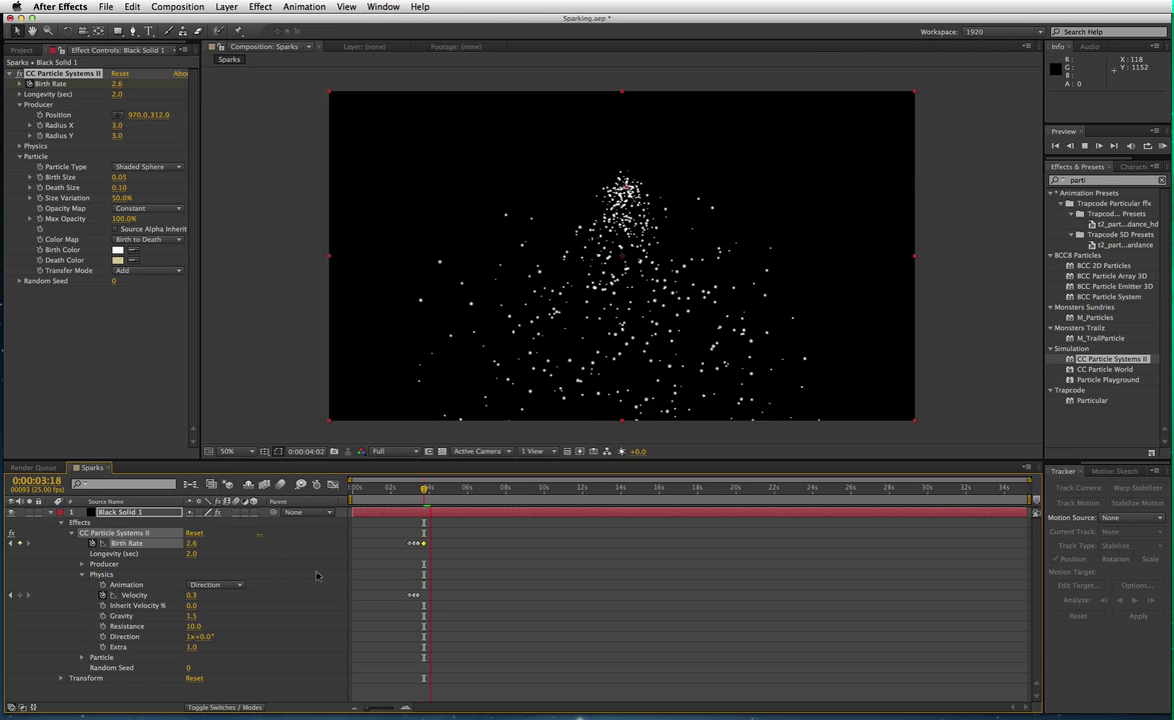
# Play back the spark burst twice, starting shortly before its first keyframes.
pyautogui.click(401, 505)
pyautogui.press('space')
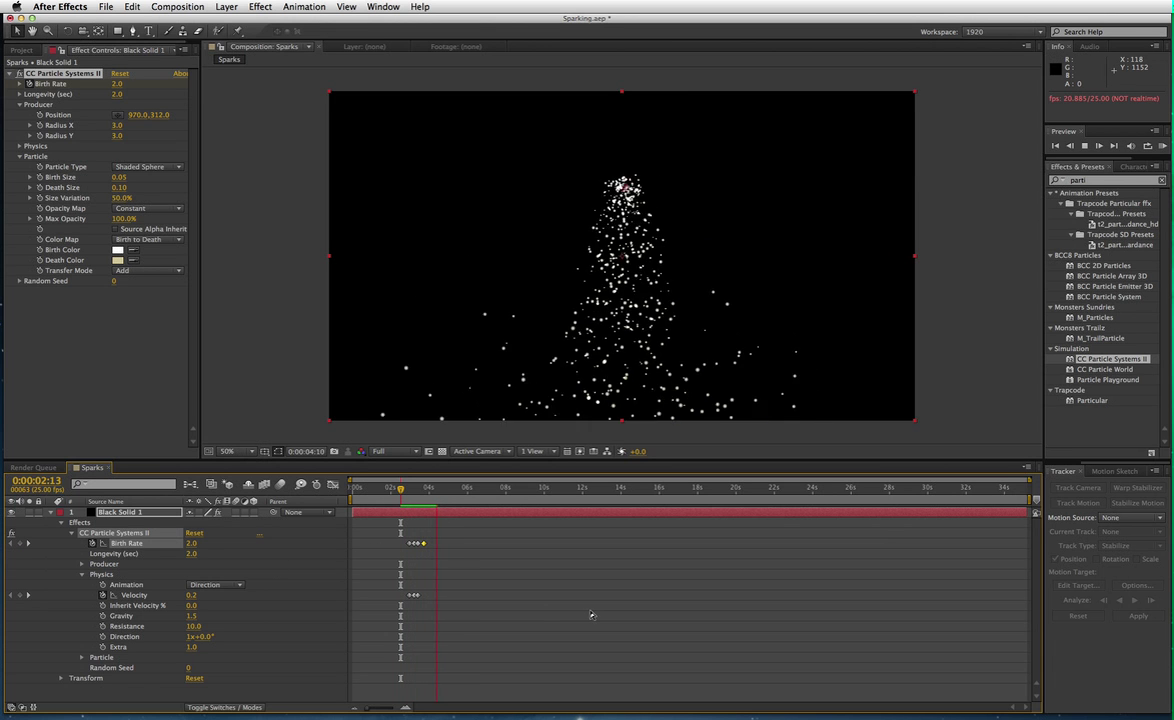
pyautogui.press('space')
pyautogui.click(403, 499)
pyautogui.press('space')
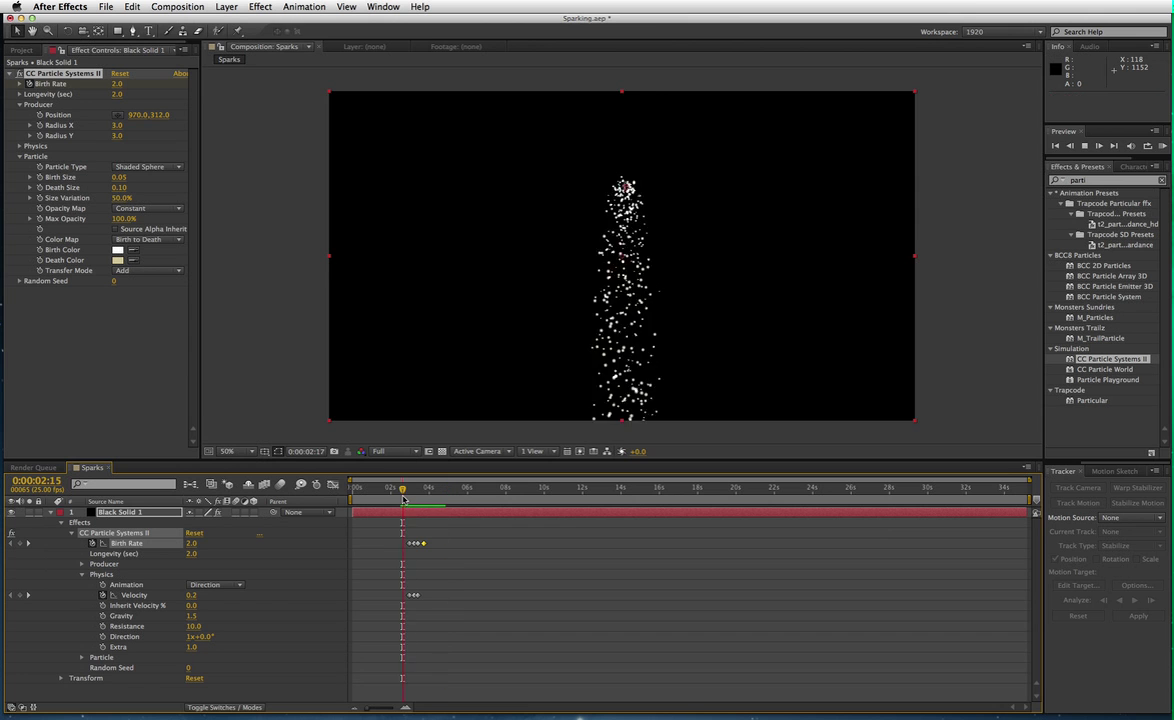
pyautogui.press('space')
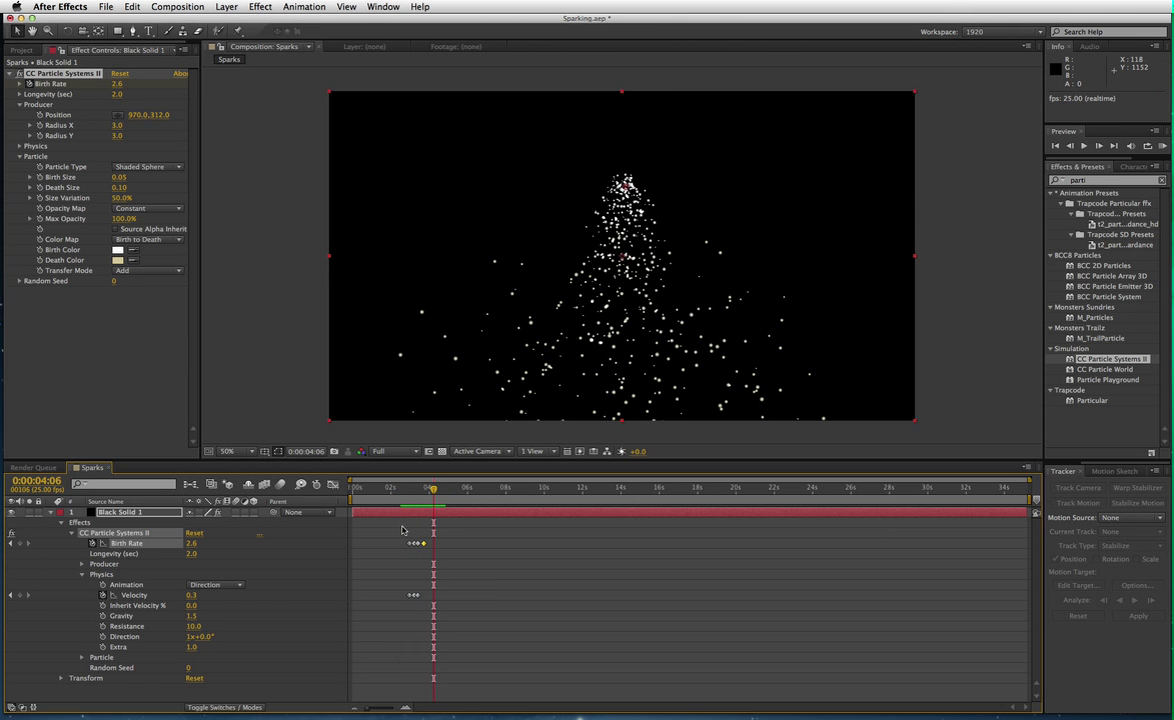
# Copy all the Birth Rate and Velocity keyframes and paste them at 0:00:04:06 and 0:00:06:05.
pyautogui.moveTo(400, 540); pyautogui.dragTo(435, 603)
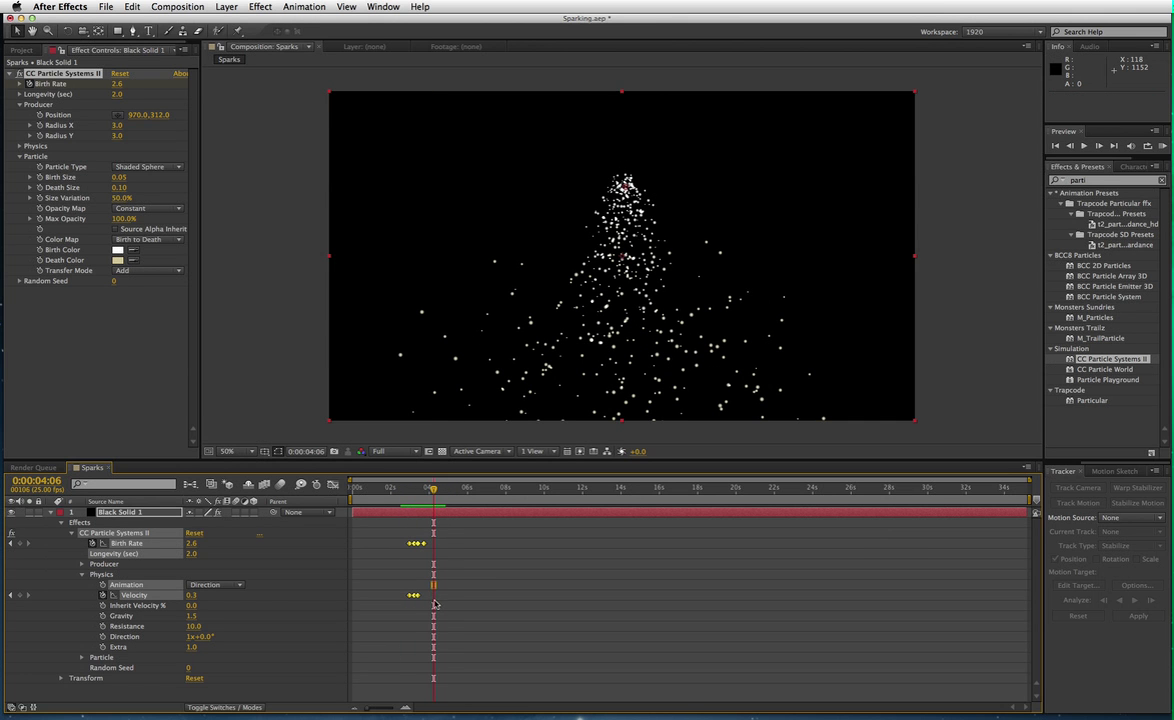
pyautogui.hotkey('ctrl', 'c')
pyautogui.moveTo(433, 488); pyautogui.dragTo(471, 488)
pyautogui.hotkey('ctrl', 'v')
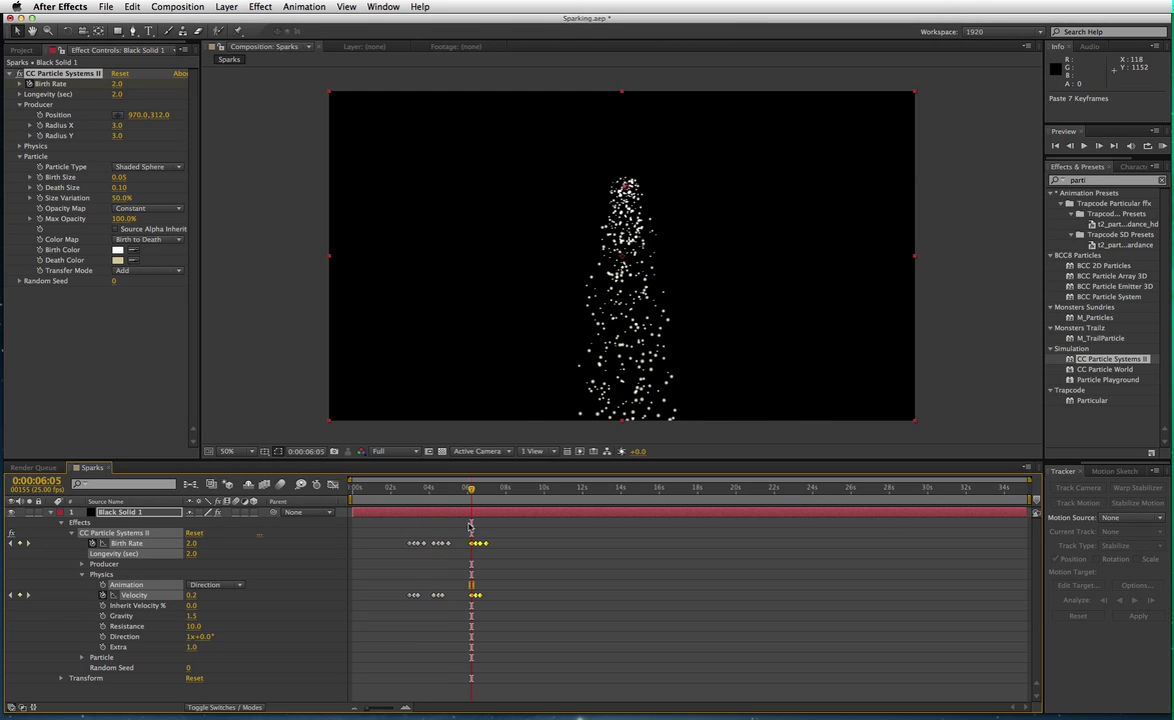
# Vary the second burst: shift its first Birth Rate keyframe slightly earlier, set Birth Rate to 4.7 at 0:00:04:11, and adjust the Velocity.
pyautogui.click(443, 497)
pyautogui.moveTo(443, 497); pyautogui.dragTo(438, 497)
pyautogui.click(438, 547)
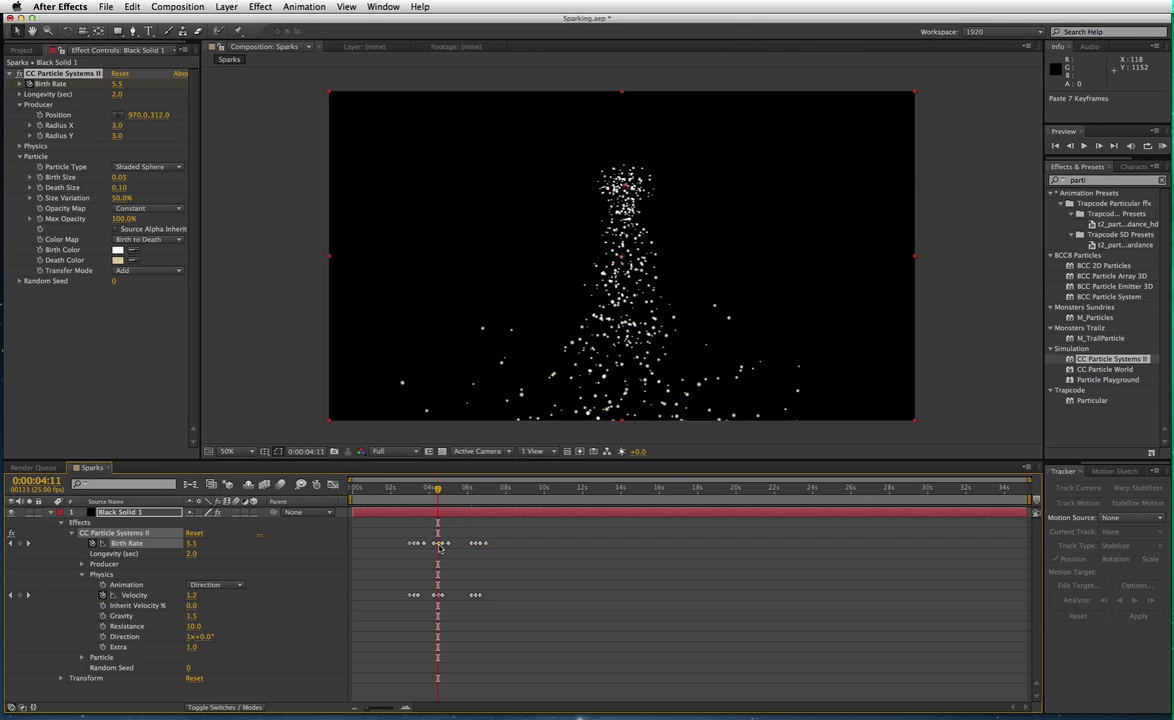
pyautogui.moveTo(438, 547); pyautogui.dragTo(430, 545)
pyautogui.click(439, 547)
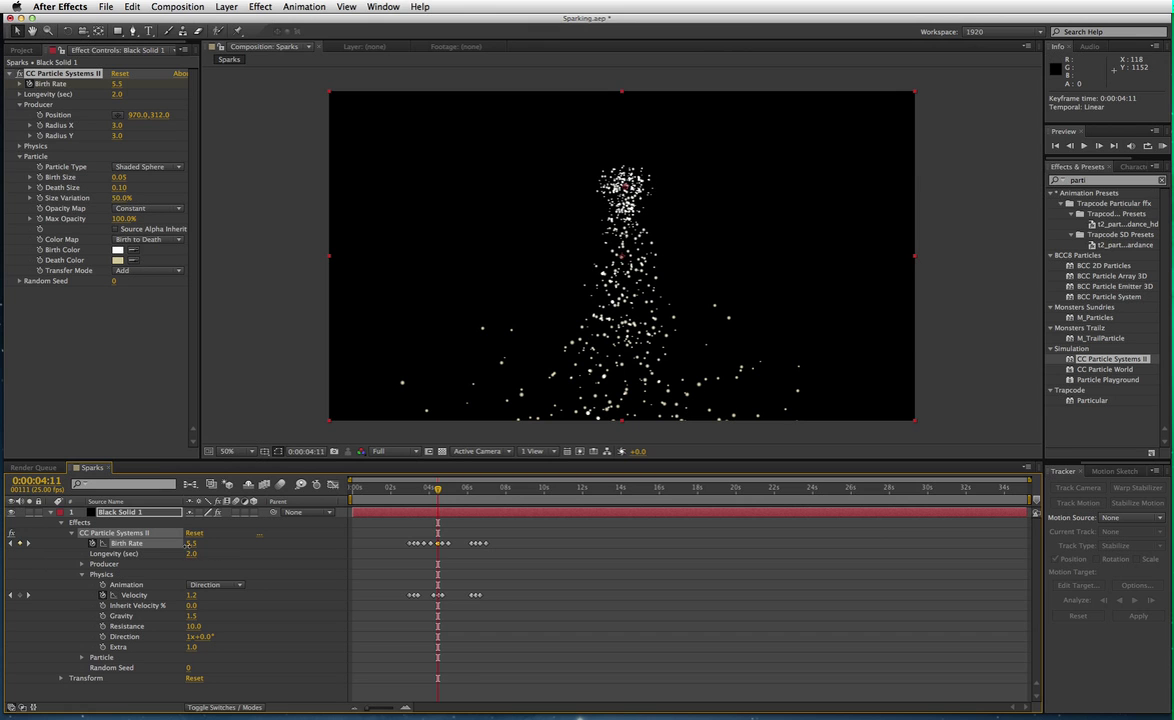
pyautogui.click(438, 597)
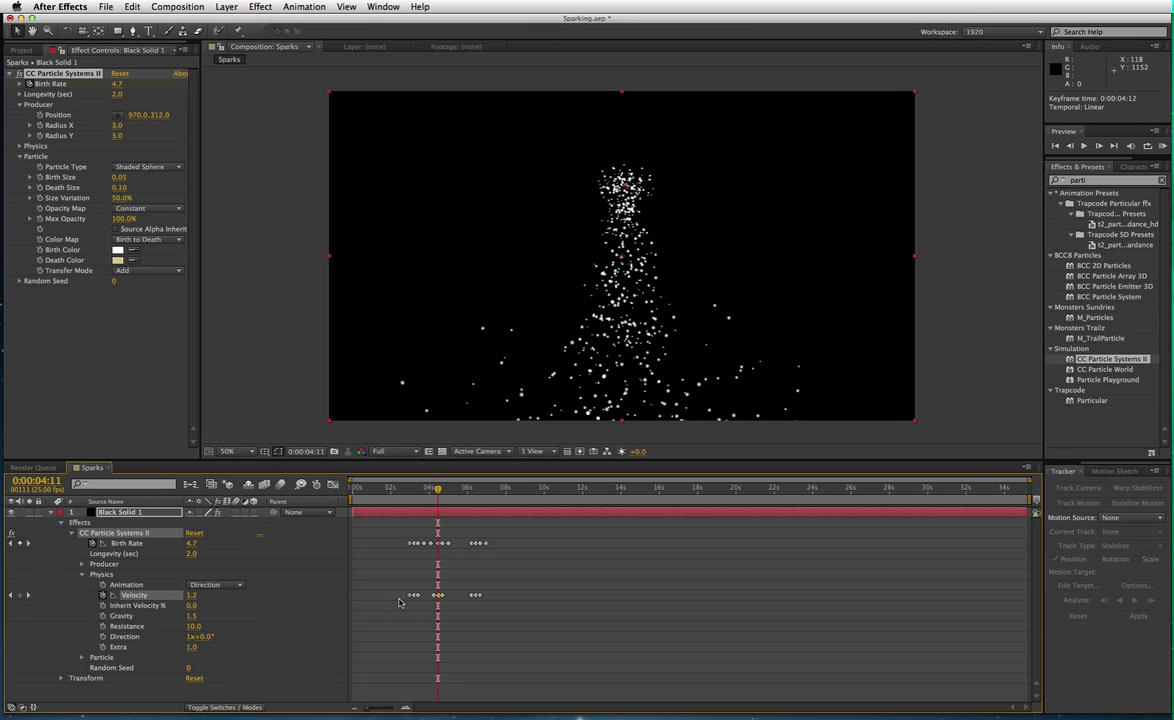
pyautogui.moveTo(191, 597); pyautogui.dragTo(182, 598)
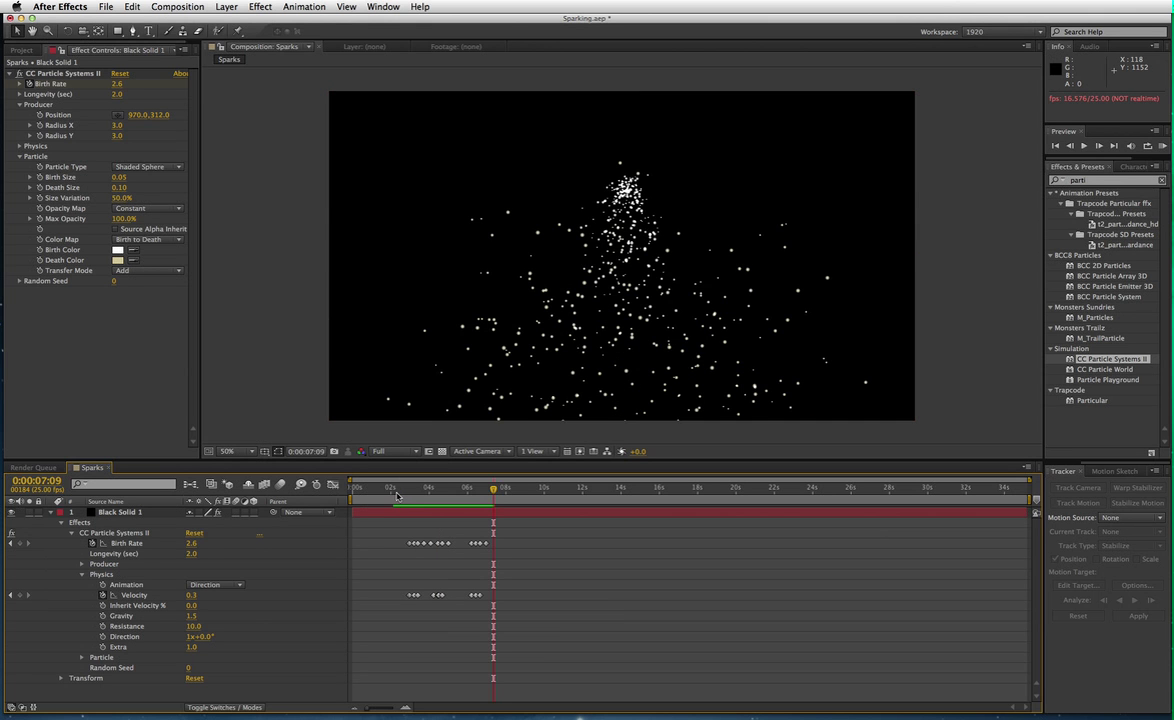
# Play back all three spark bursts from 0:00:02:07.
pyautogui.click(397, 490)
pyautogui.press('space')
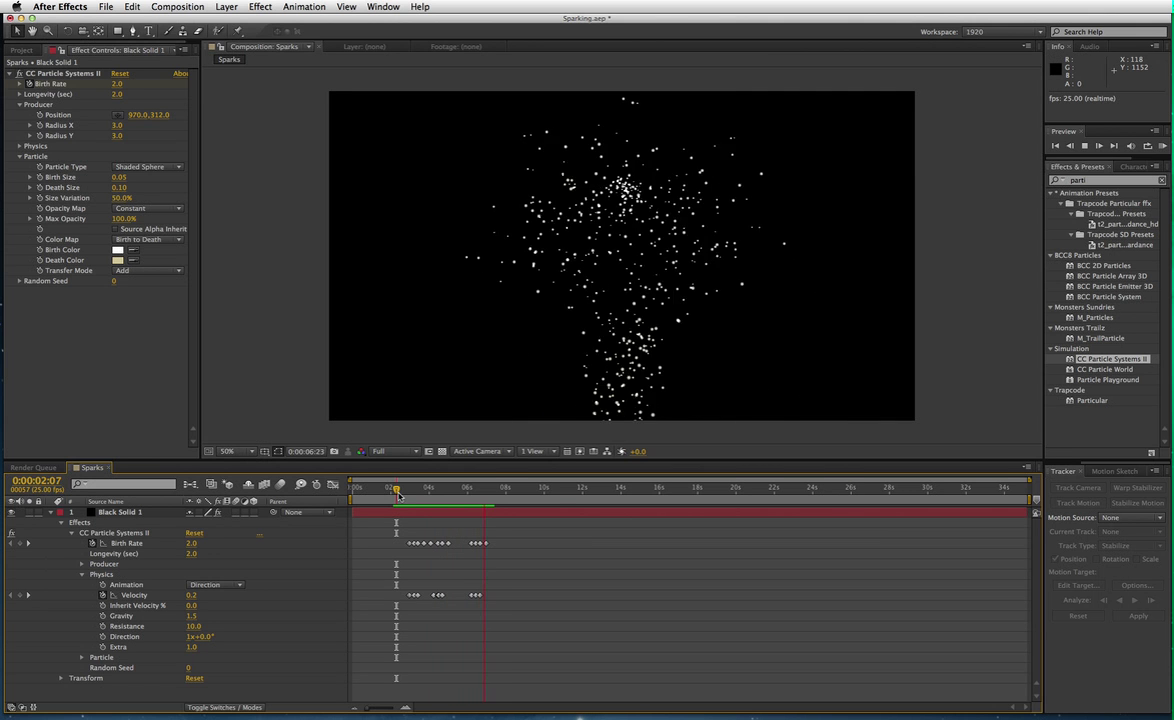
pyautogui.press('space')
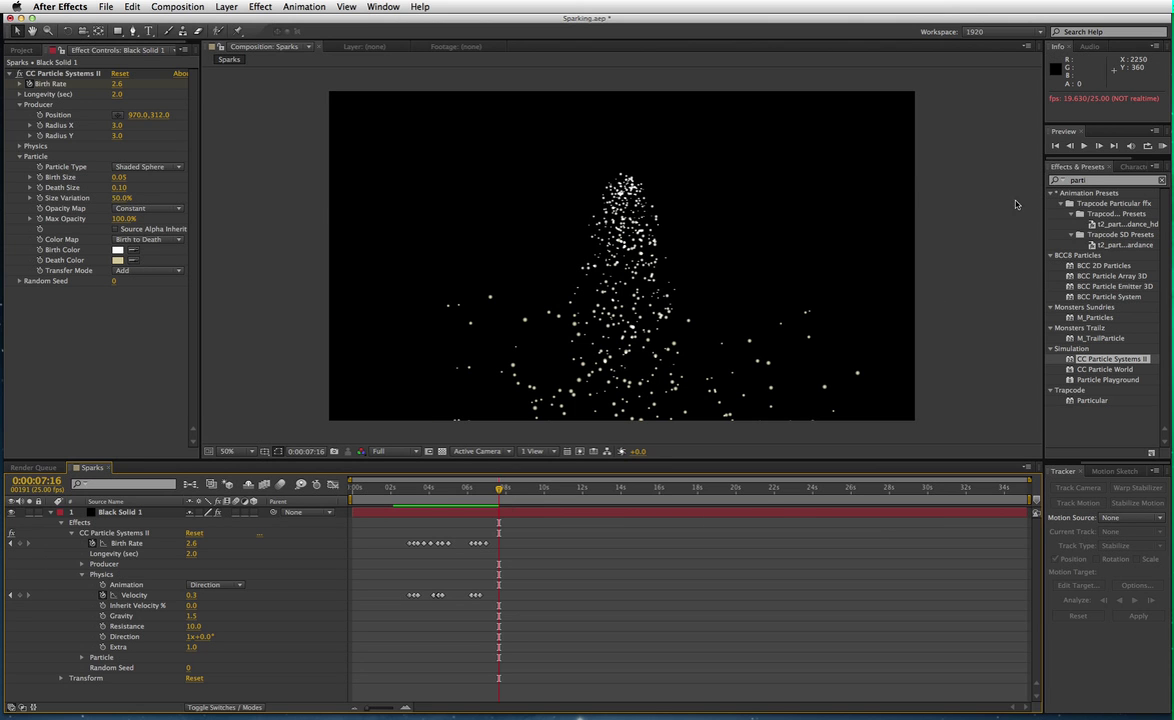
# Find the CC Force Motion Blur effect with the search term "force", apply it to the black solid, and check earlier frames.
pyautogui.click(1062, 180)
pyautogui.click(1053, 181)
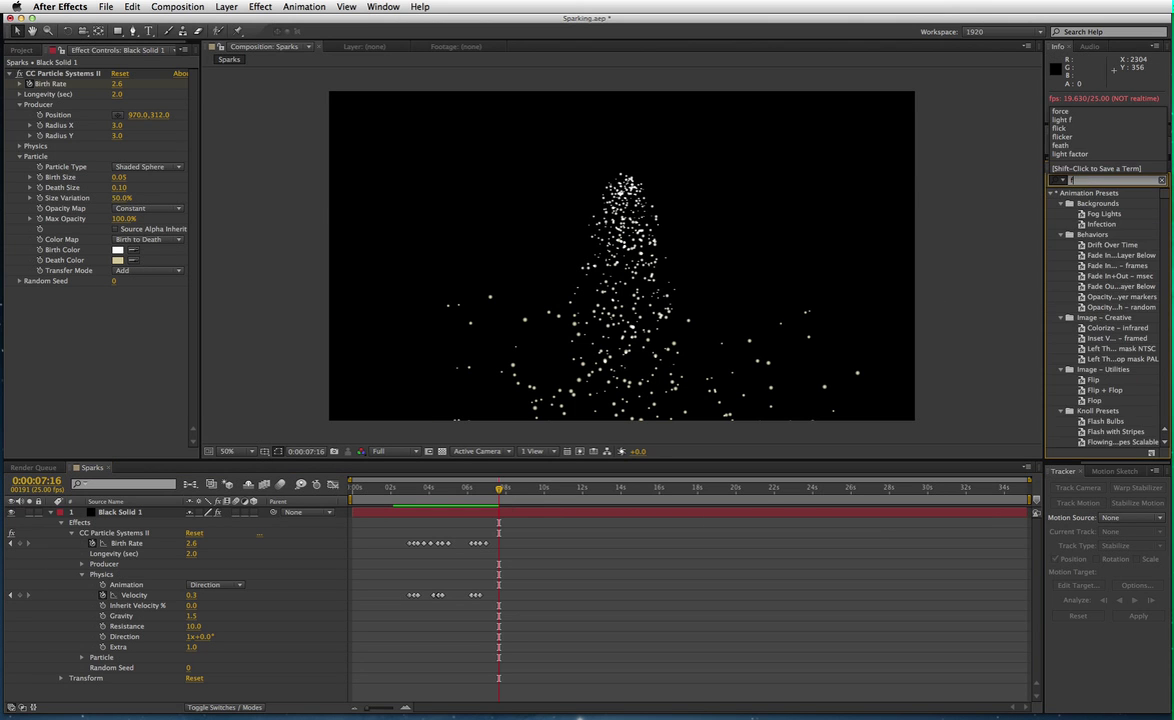
pyautogui.click(1059, 111)
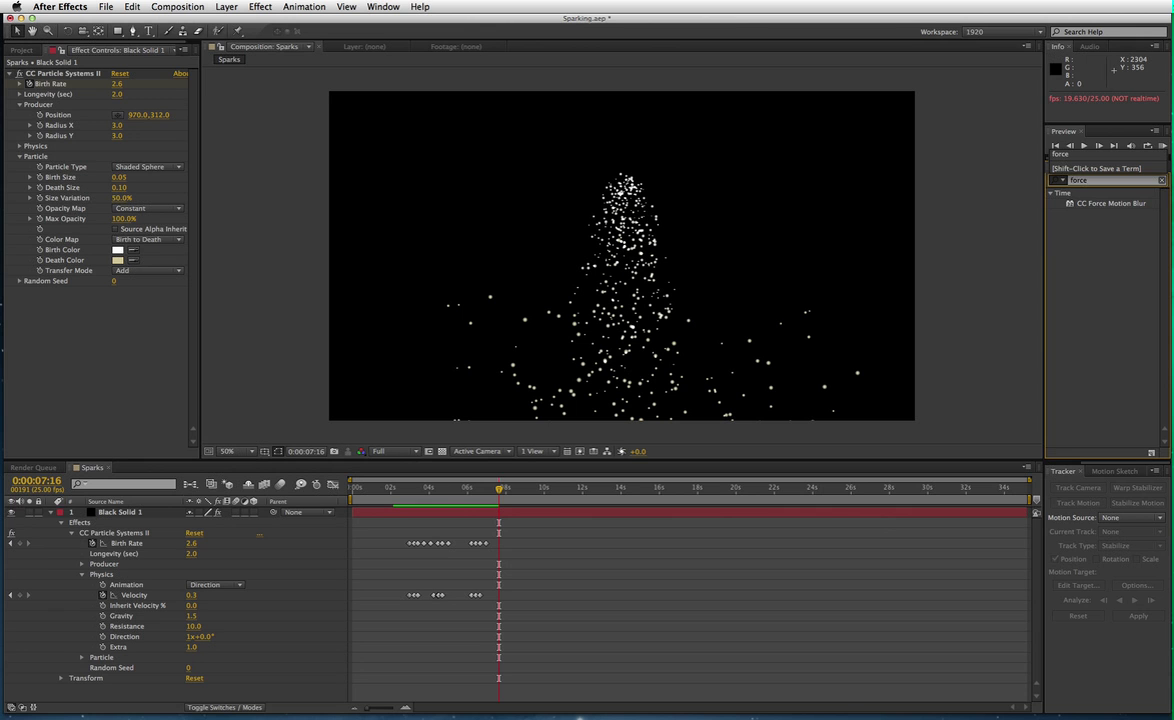
pyautogui.moveTo(1107, 203); pyautogui.dragTo(742, 301)
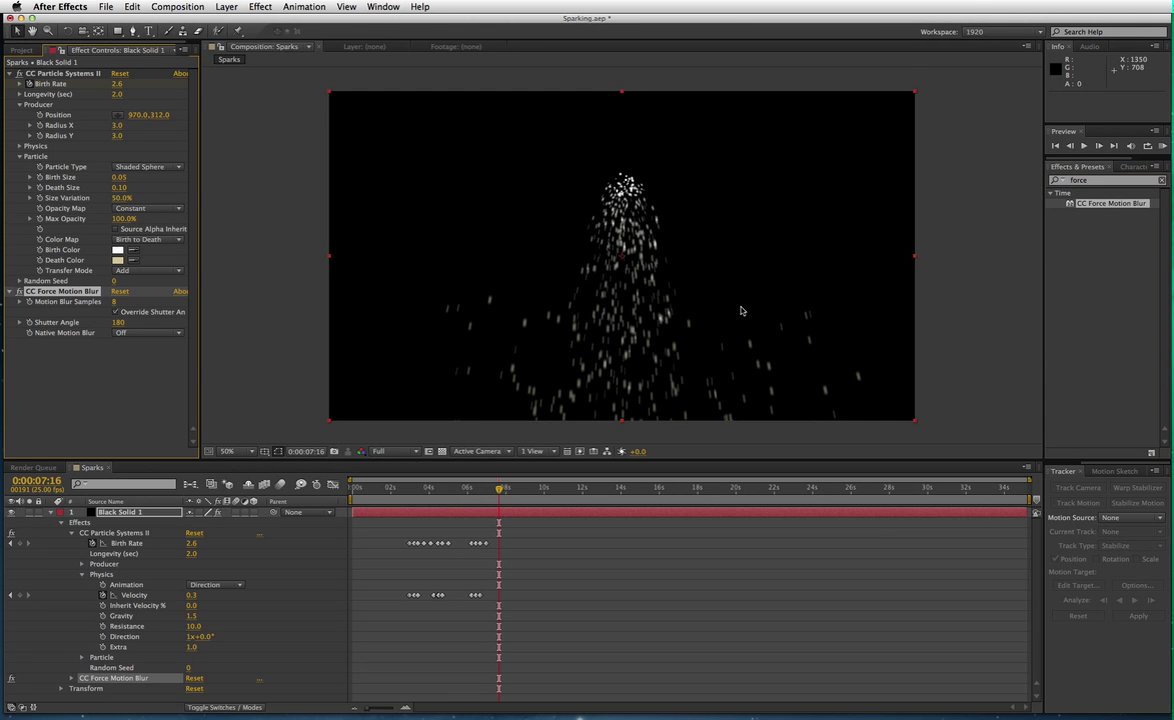
pyautogui.click(403, 496)
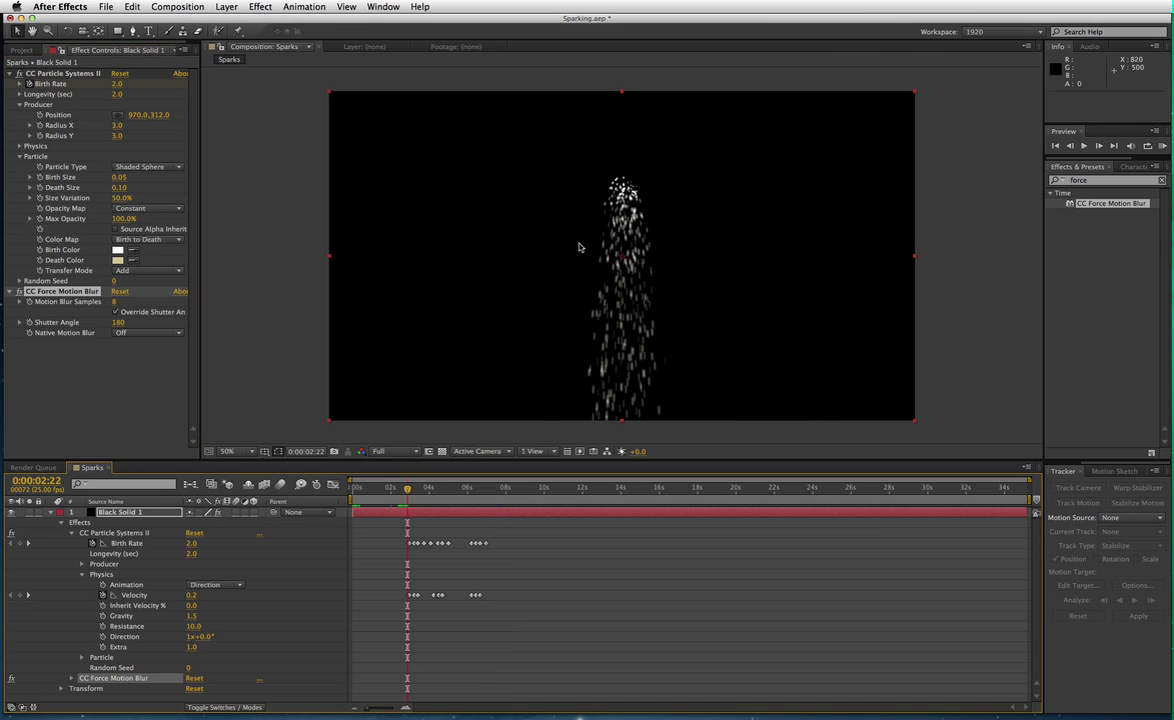
pyautogui.click(399, 496)
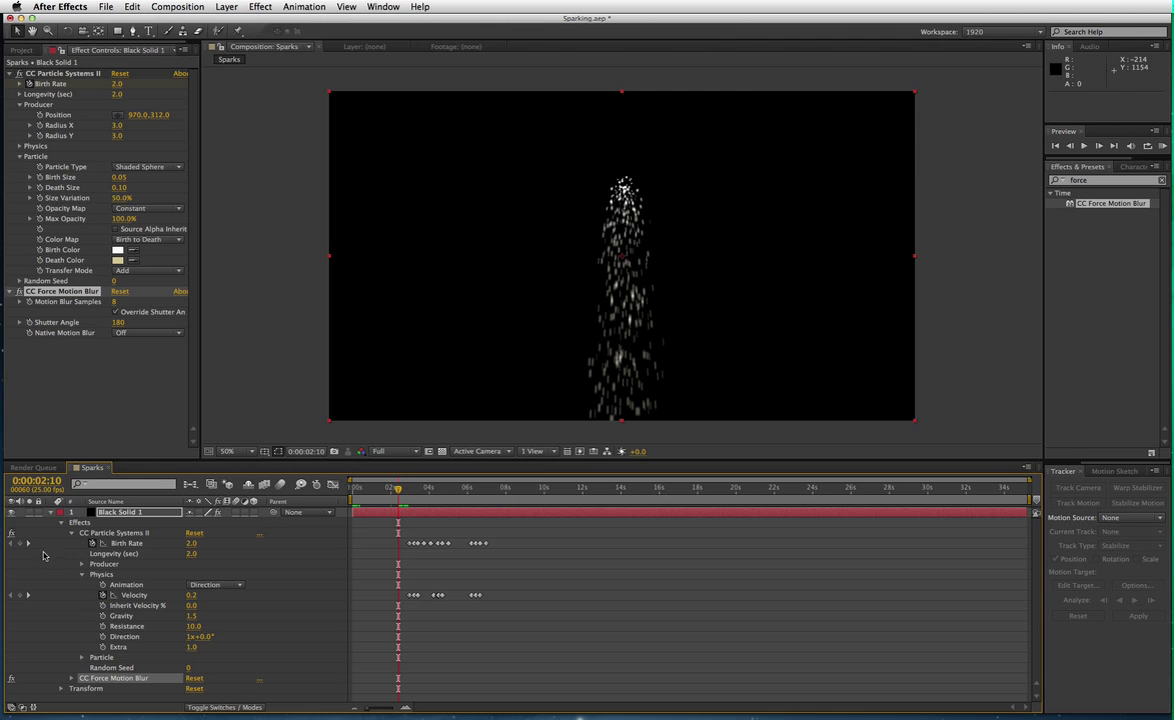
# Start keyframing the Producer Position at 0:00:02:10, and move the producer to 1388.0,582.0 at 0:00:04:19.
pyautogui.click(82, 564)
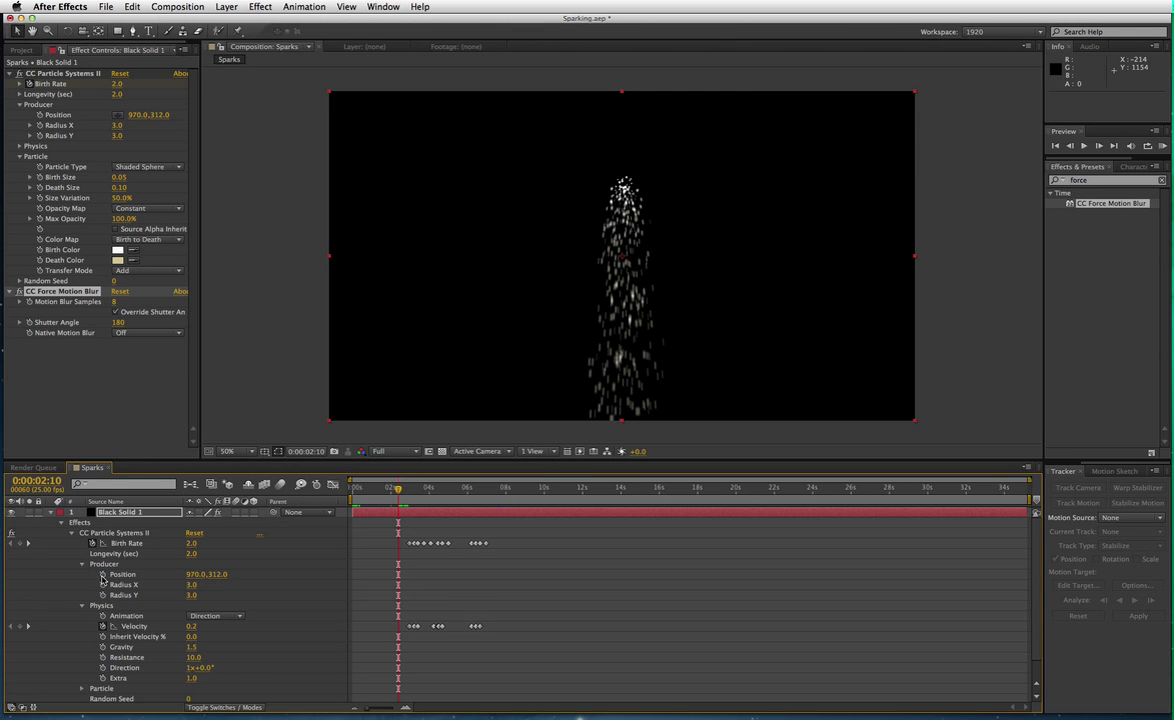
pyautogui.click(102, 576)
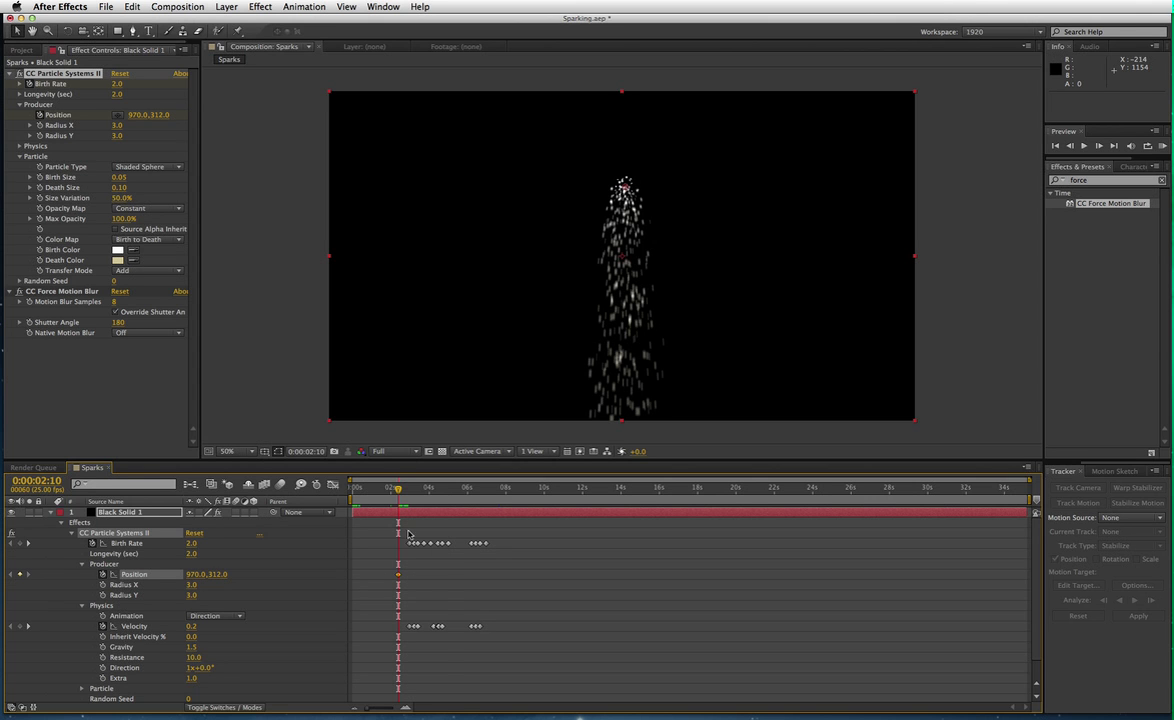
pyautogui.click(442, 494)
pyautogui.moveTo(625, 186); pyautogui.dragTo(752, 268)
# Play briefly past the second Position keyframe and add a third one there by moving the producer to 806.0,384.0.
pyautogui.press('space')
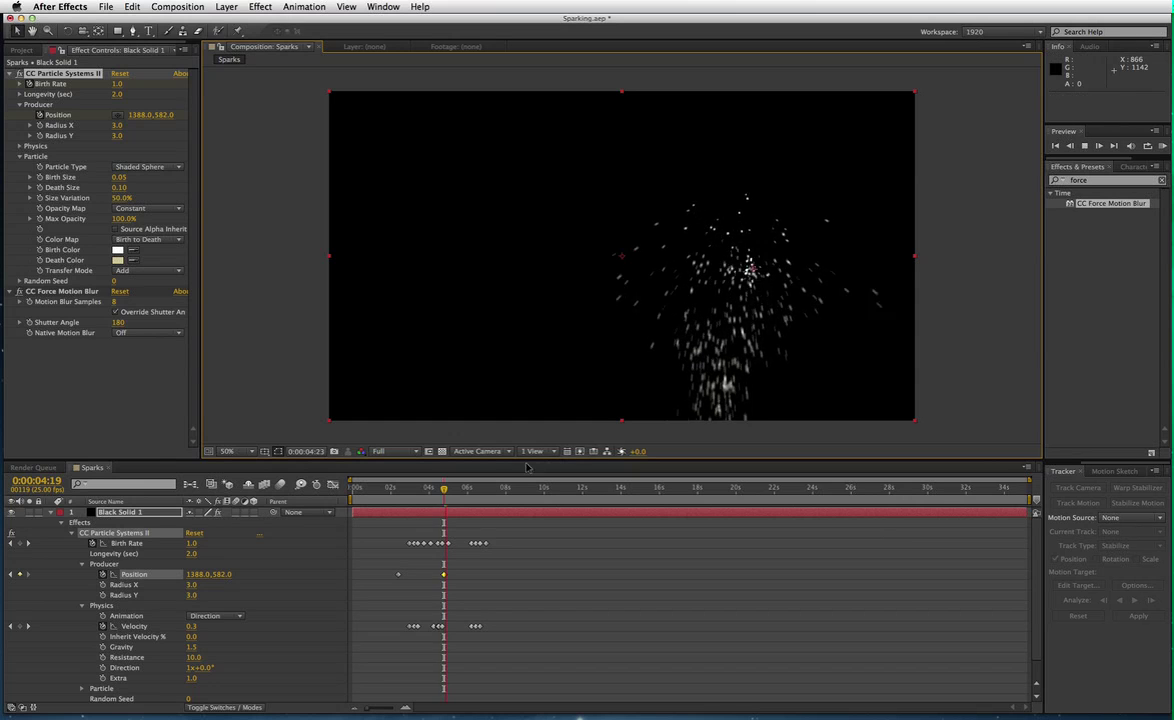
pyautogui.press('space')
pyautogui.moveTo(752, 268); pyautogui.dragTo(575, 210)
# Preview the moving spark emitter from about 0:00:02:10 through the three Position keyframes.
pyautogui.press('KP_0')
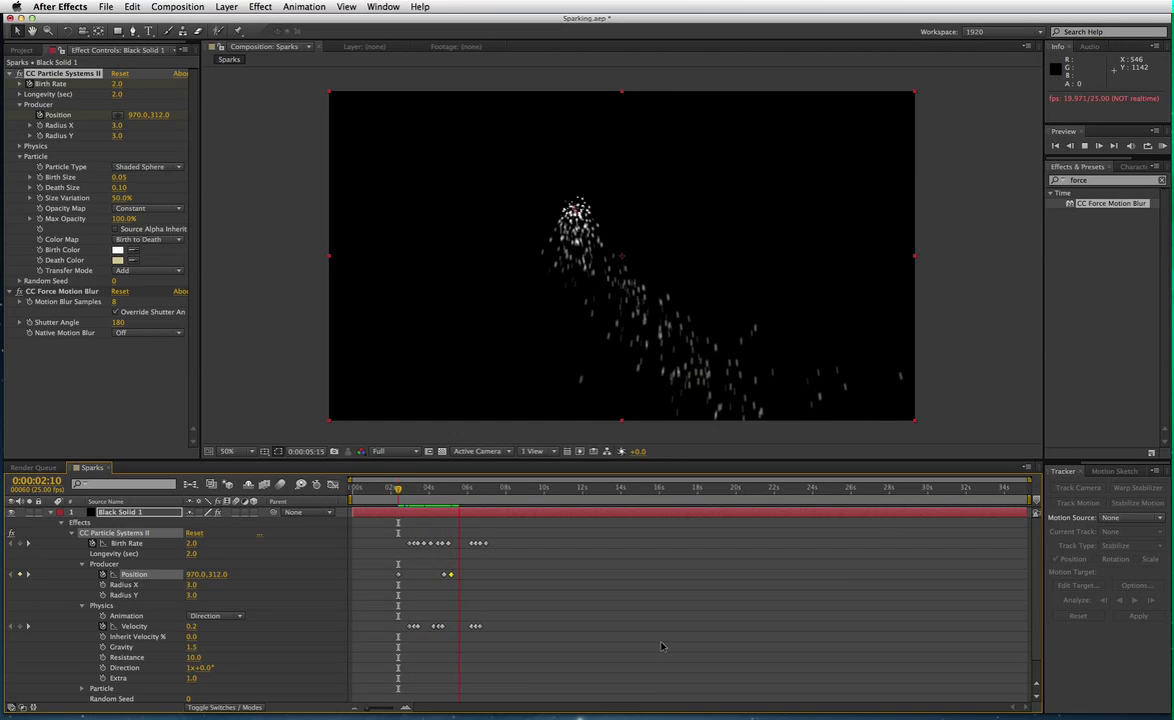
pyautogui.press('space')
pyautogui.press('KP_0')
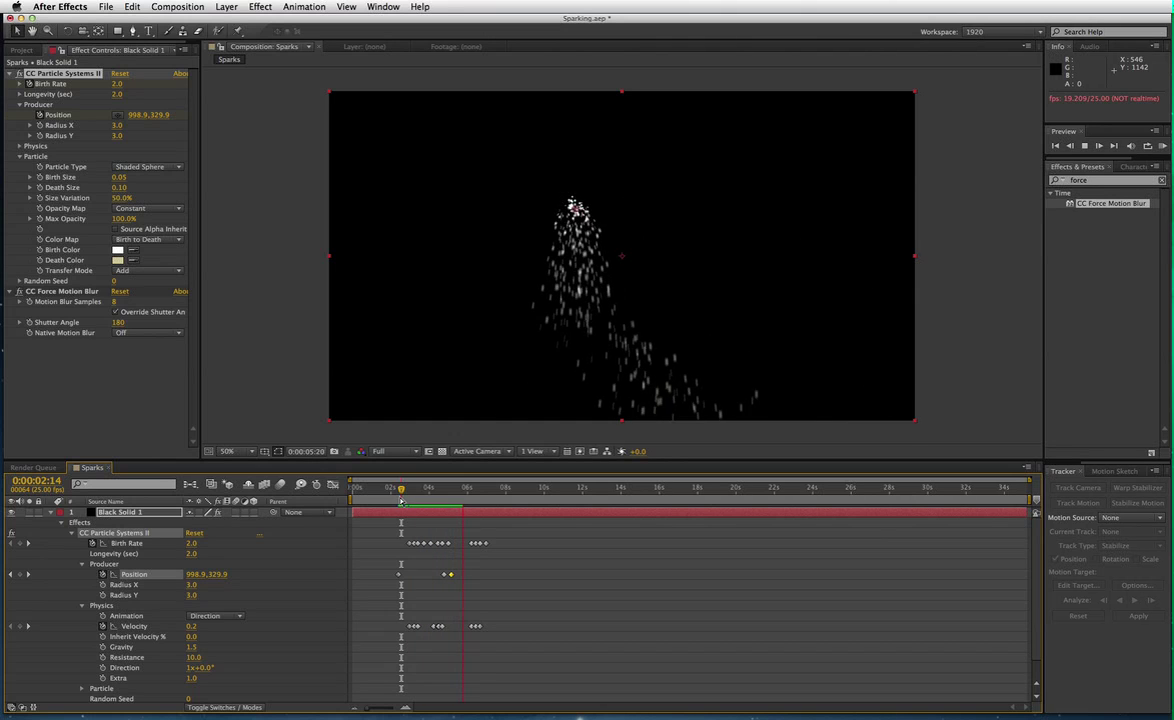
pyautogui.press('space')
pyautogui.press('space')
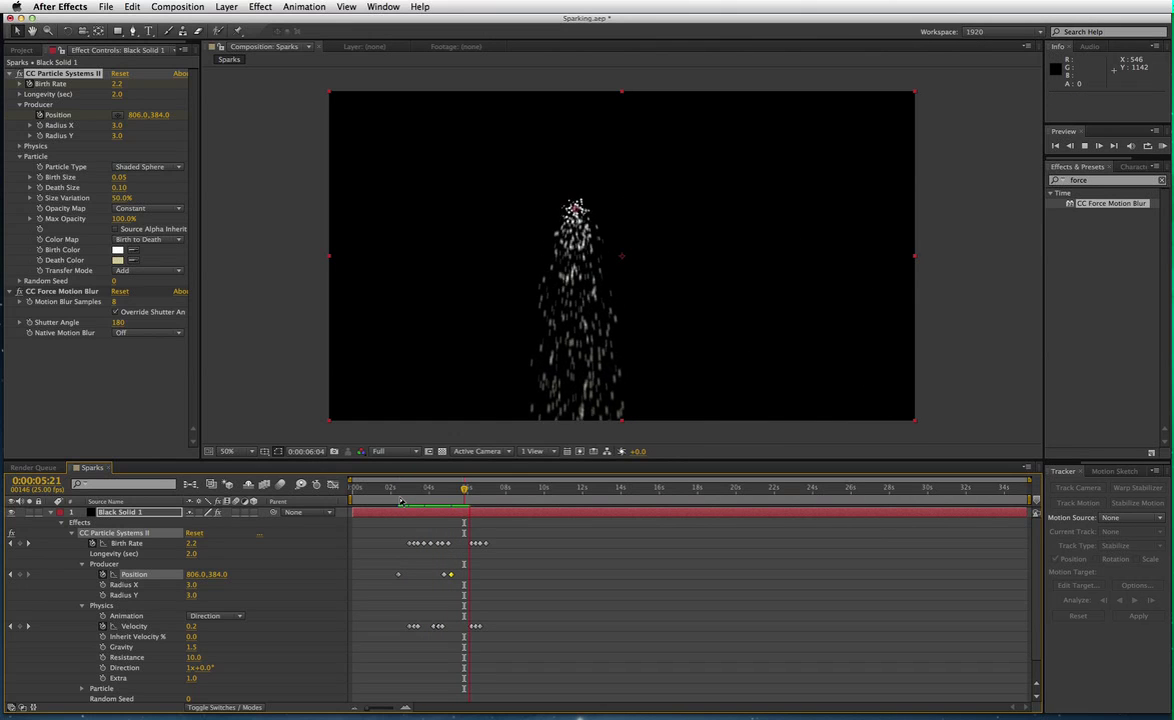